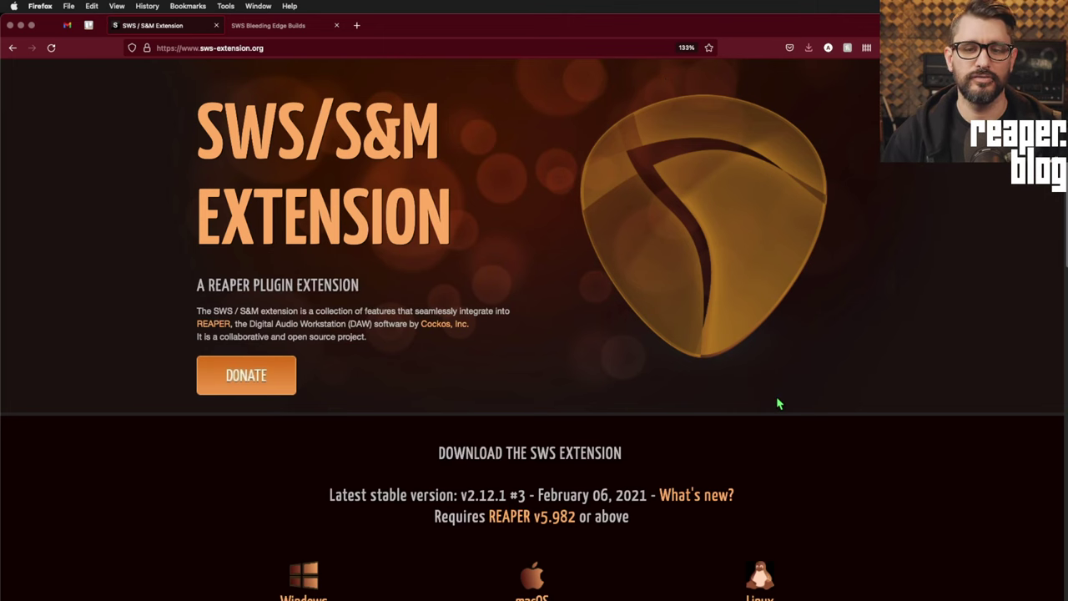
Open the SWS Bleeding Edge Builds page listing pre-release versions such as v2.13.2.0.
scroll(778, 405, "down", 2)
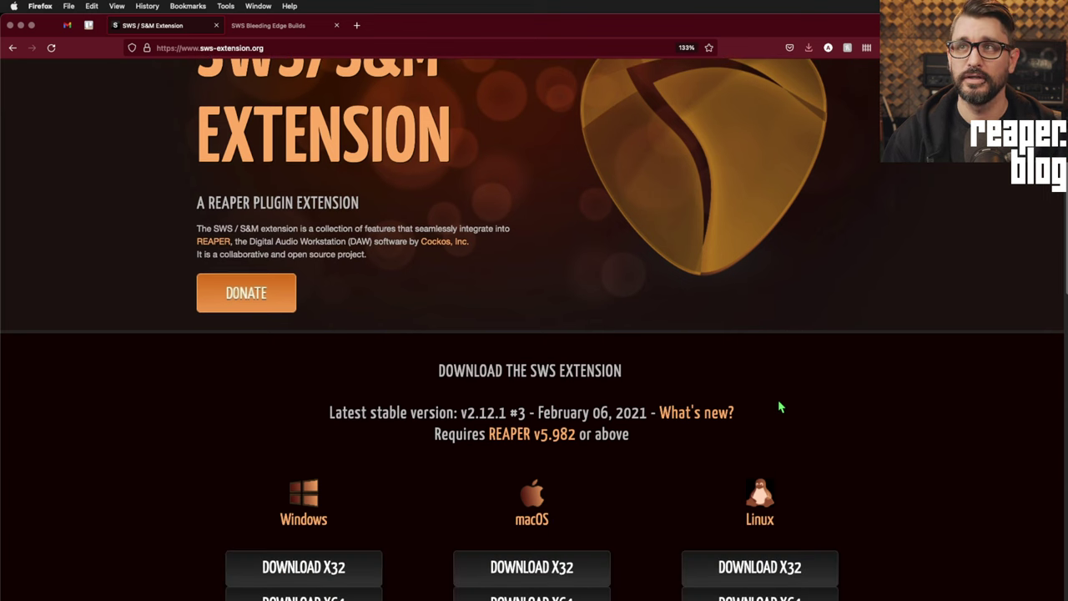
scroll(779, 406, "up", 2)
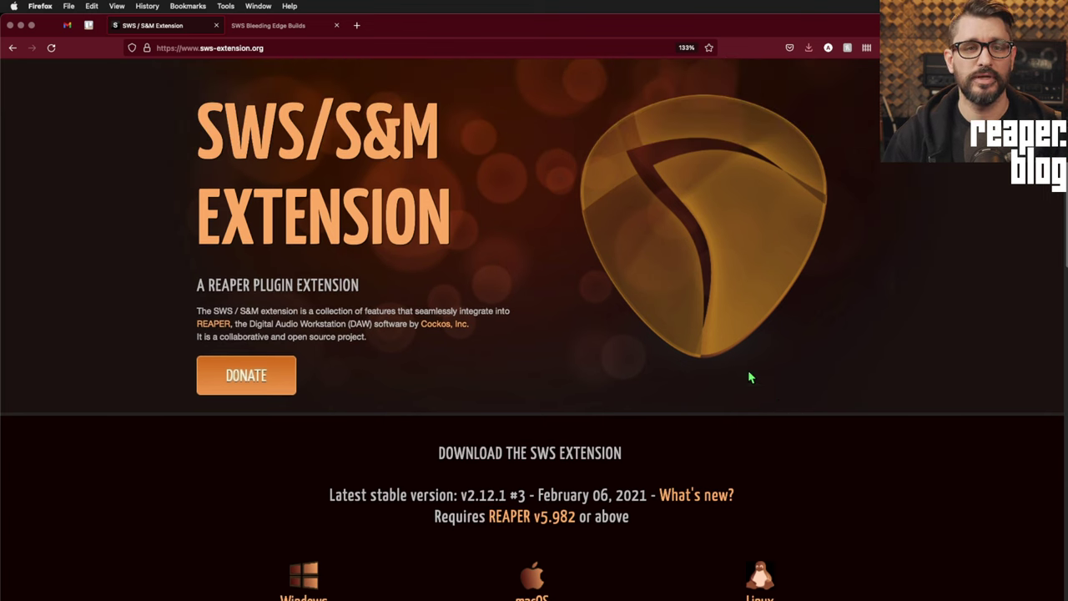
left_click(283, 26)
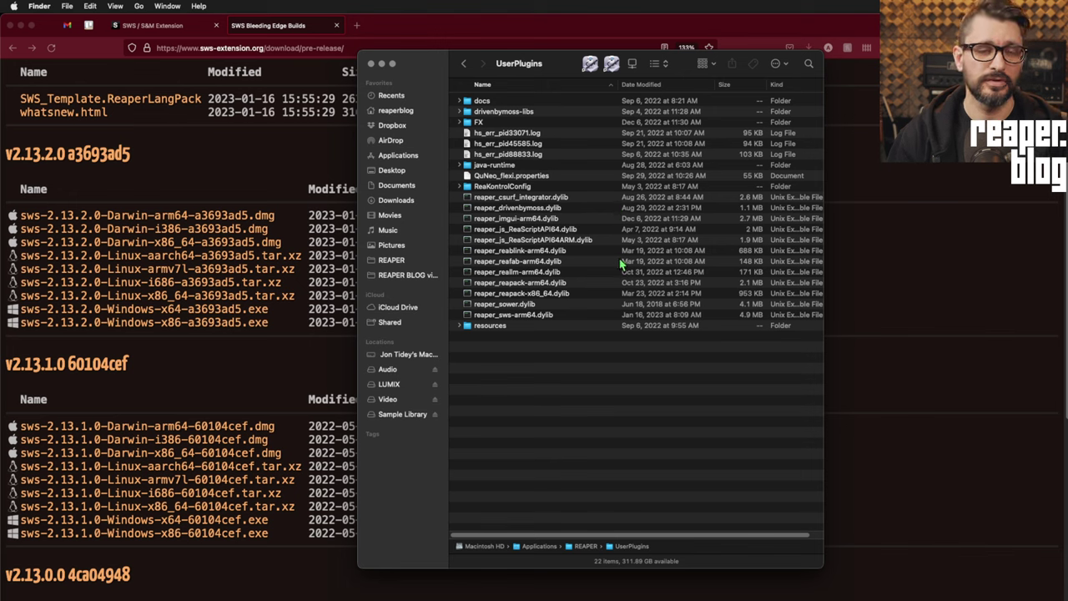
Launch REAPER.app from the REAPER folder in Applications using the right-click Open command.
left_click(539, 317)
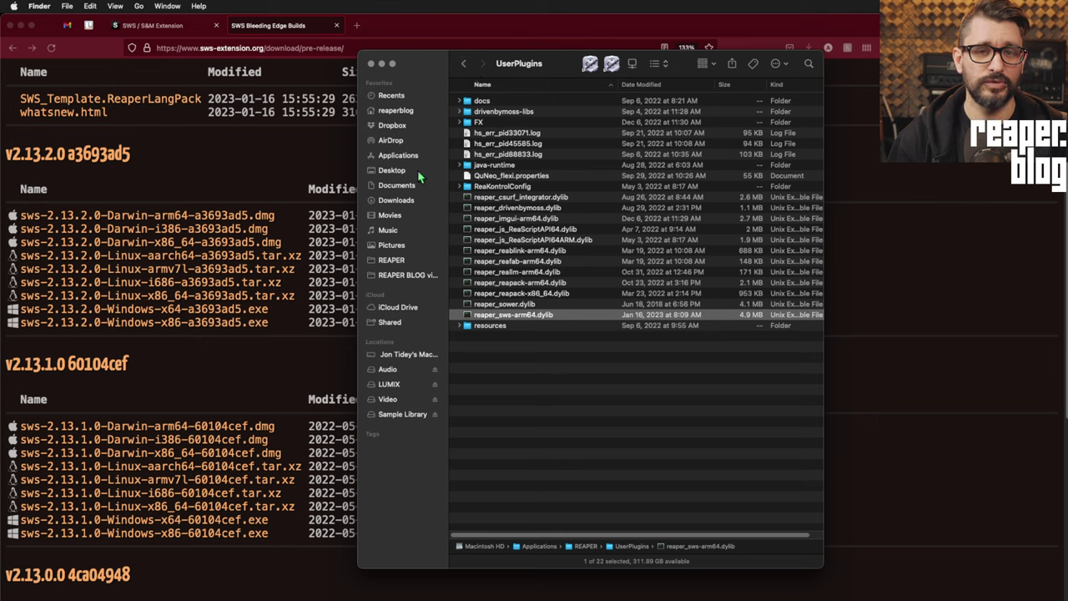
left_click(399, 155)
left_click(512, 101)
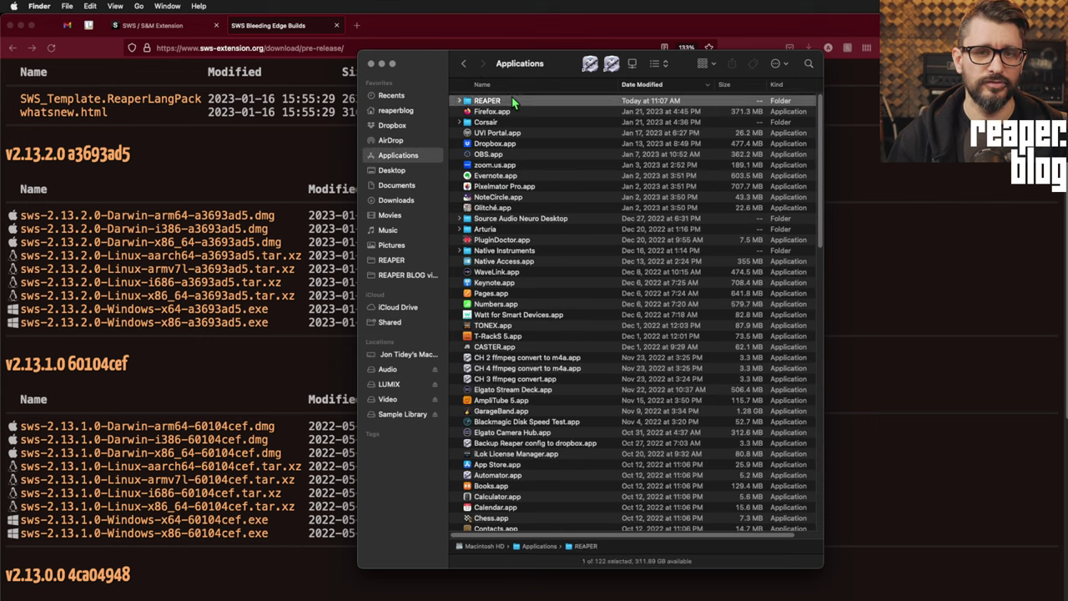
double_click(512, 101)
scroll(508, 339, "down", 2)
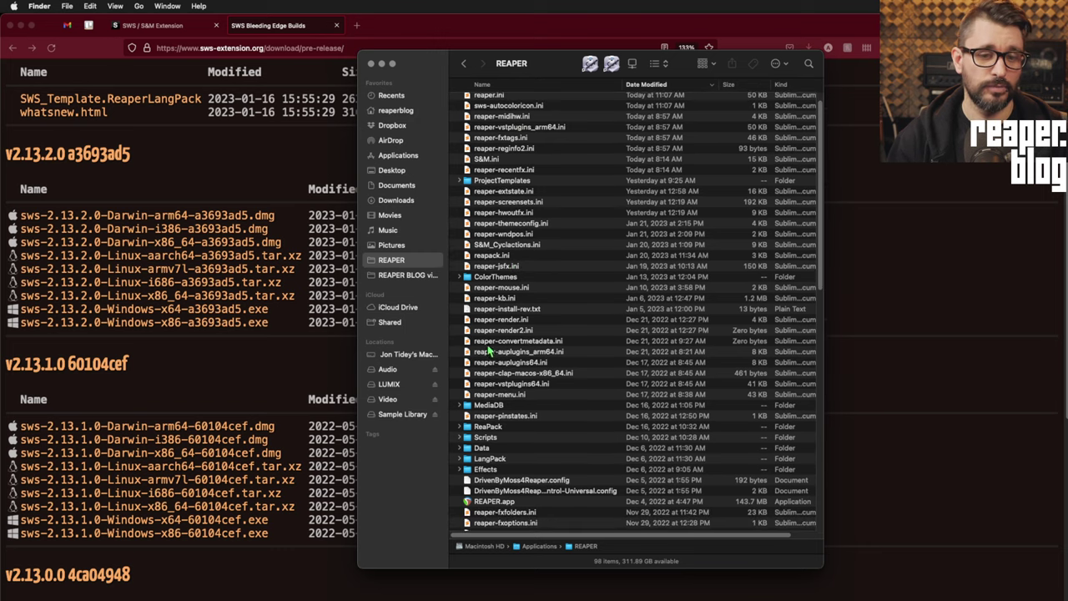
left_click(511, 502)
scroll(513, 505, "down", 3)
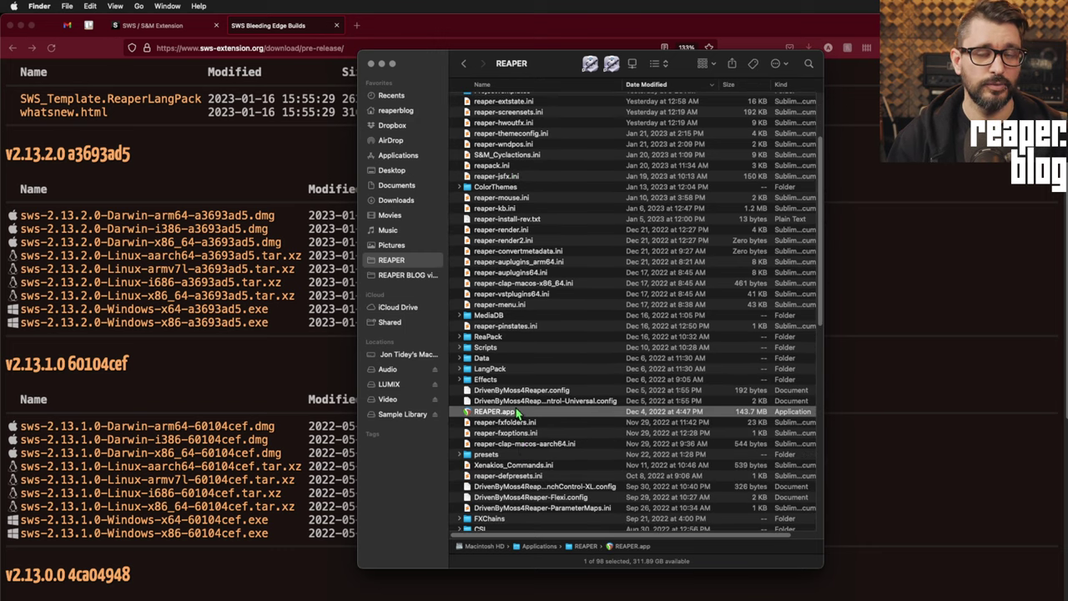
right_click(518, 412)
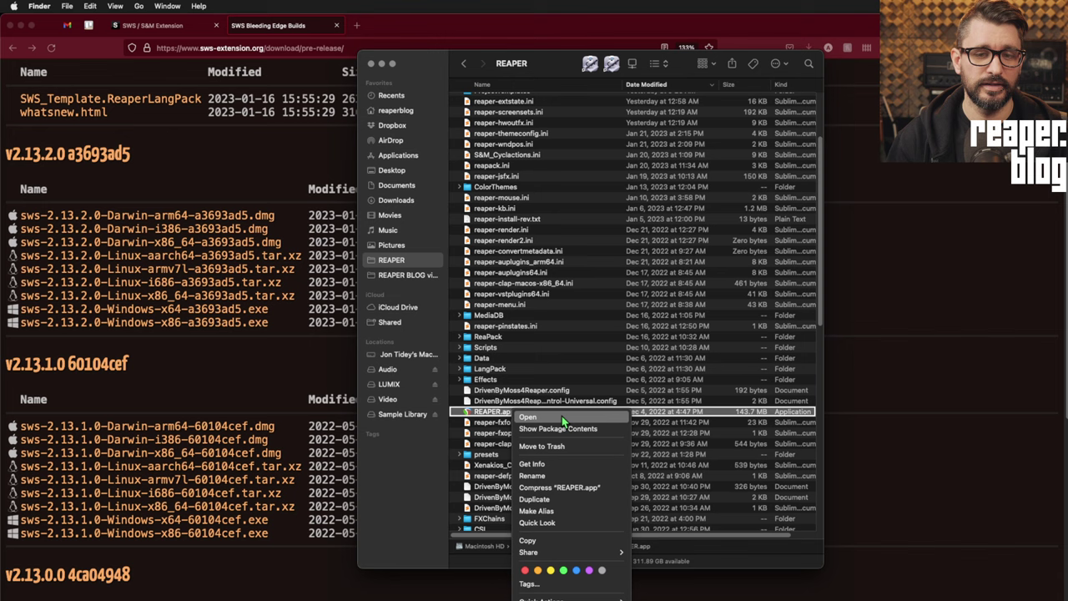
left_click(448, 486)
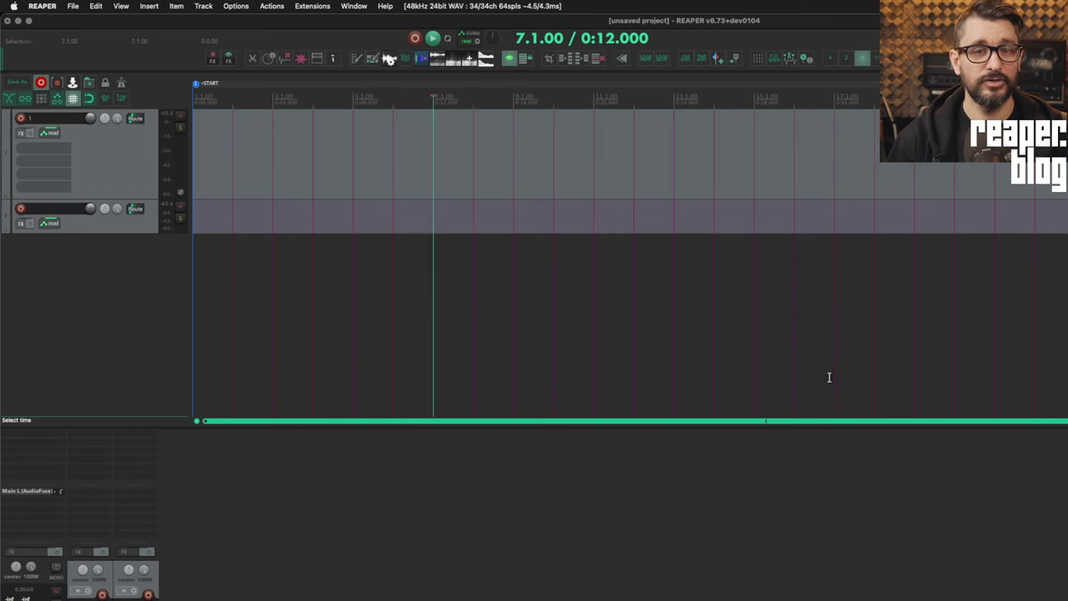
Open the Extensions menu to see the SWS extension tools.
left_click(312, 6)
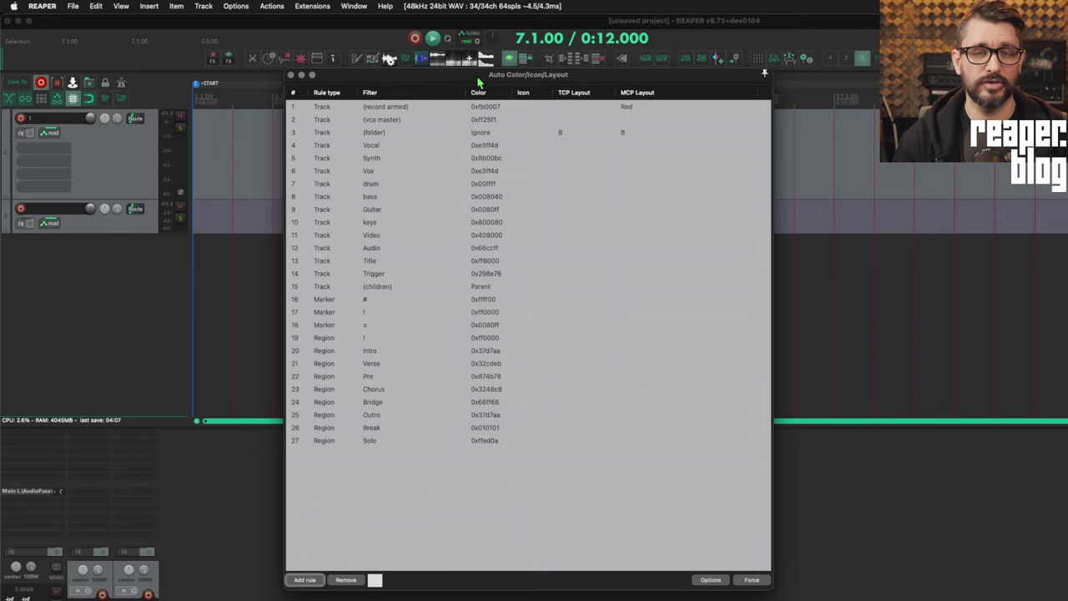
Select the Vox track colouring rule in the Auto Color/Icon/Layout list.
left_click(392, 173)
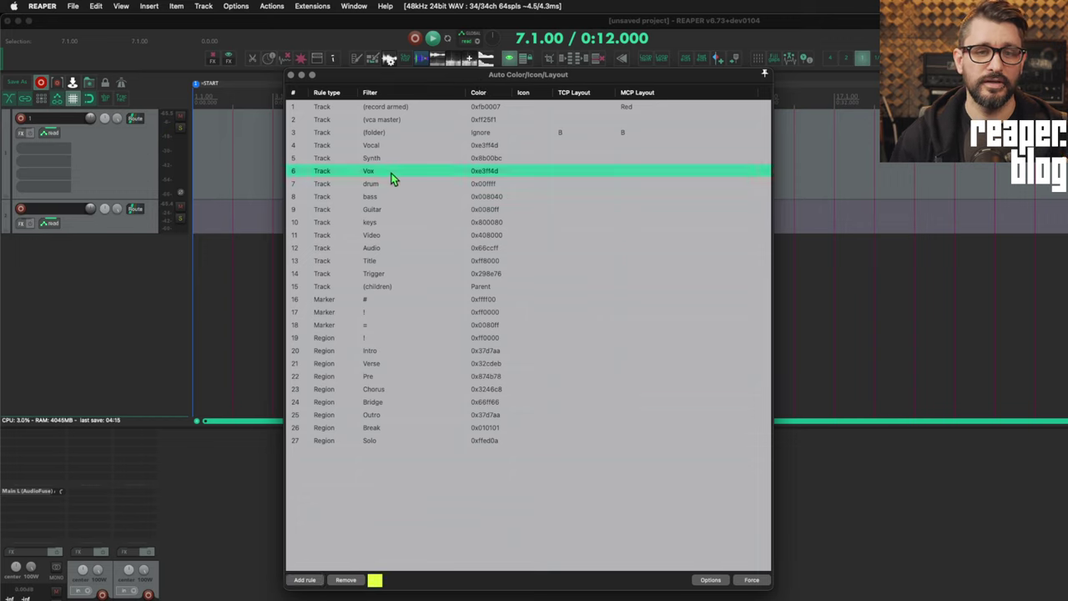
Add rule 28 matching tracks with an (audio input) filter, colour left at None.
left_click(394, 475)
left_click(306, 579)
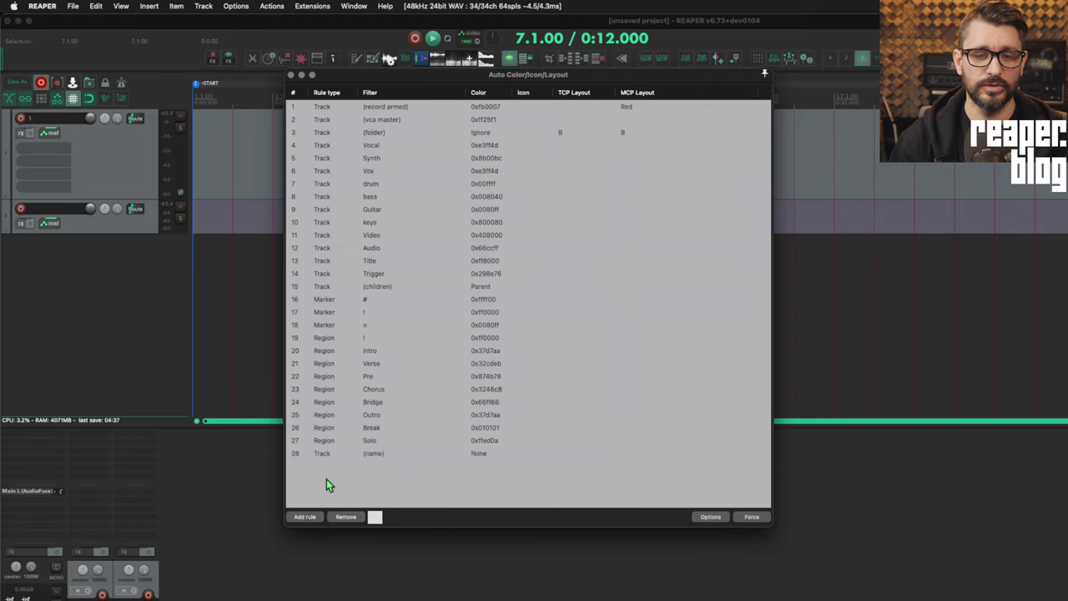
left_click(403, 456)
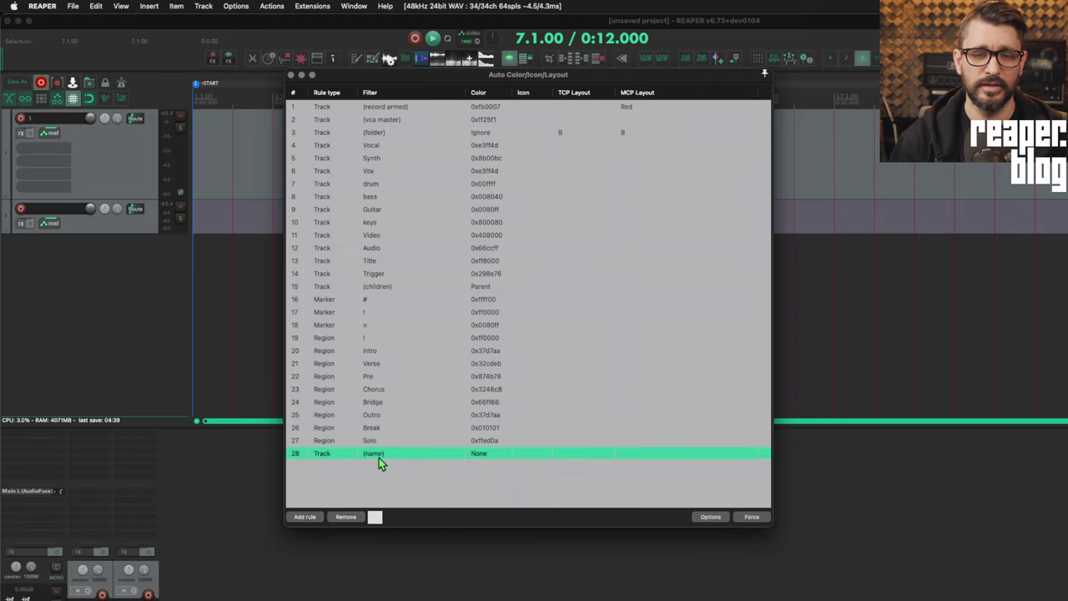
left_click(402, 458)
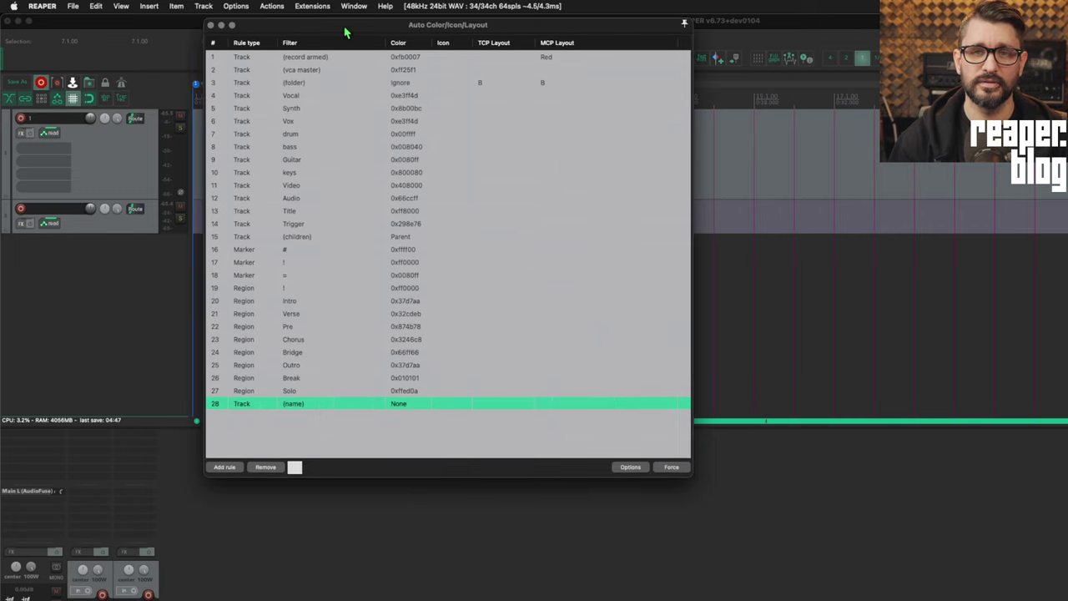
left_click(392, 454)
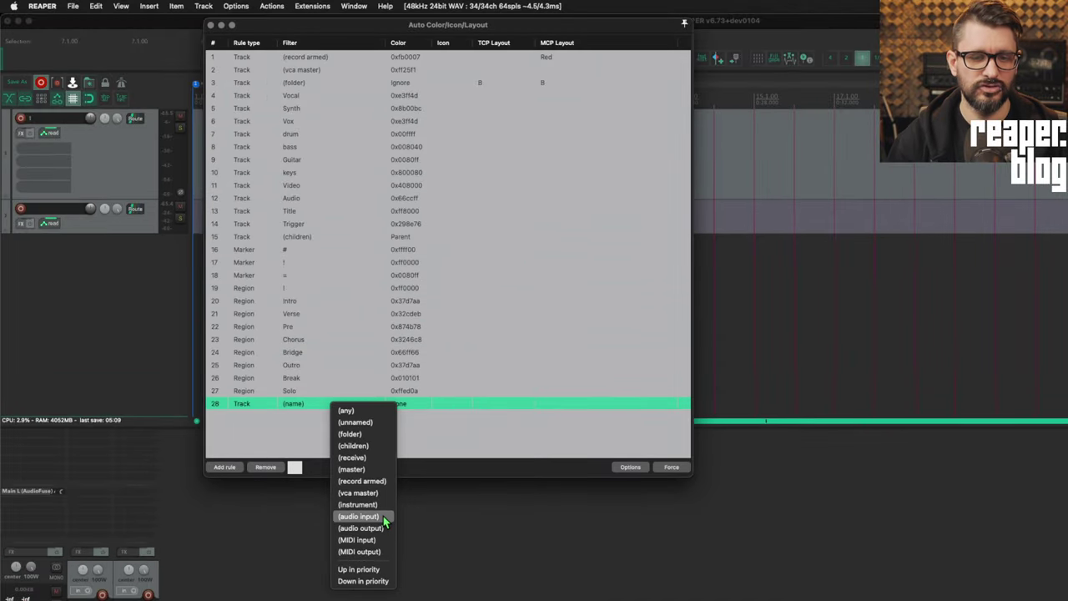
left_click(383, 516)
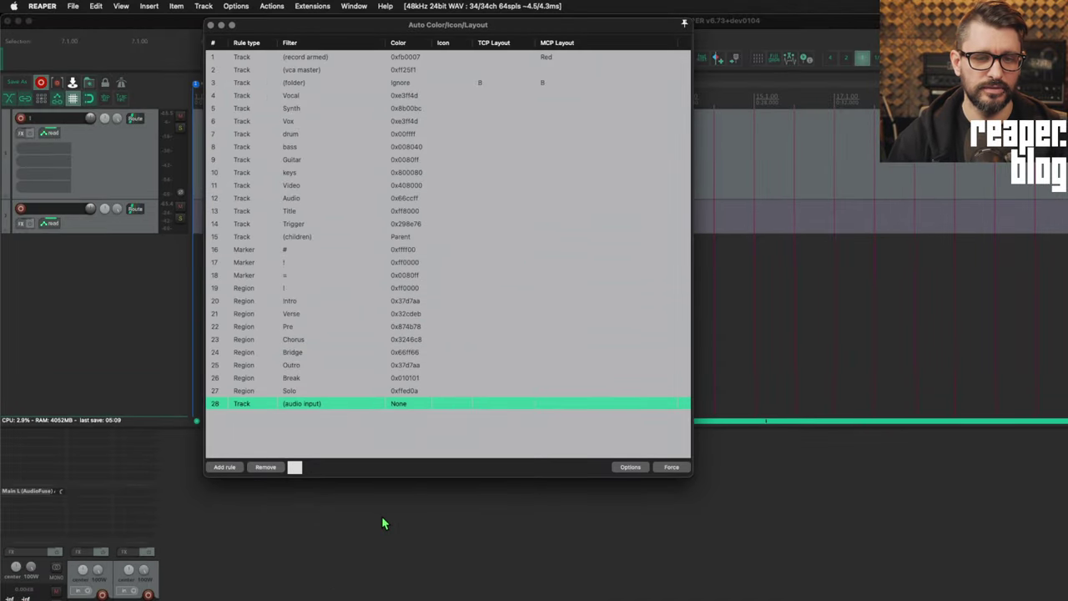
Give rule 28 the crimson colour 0xbb2b5a.
left_click(294, 469)
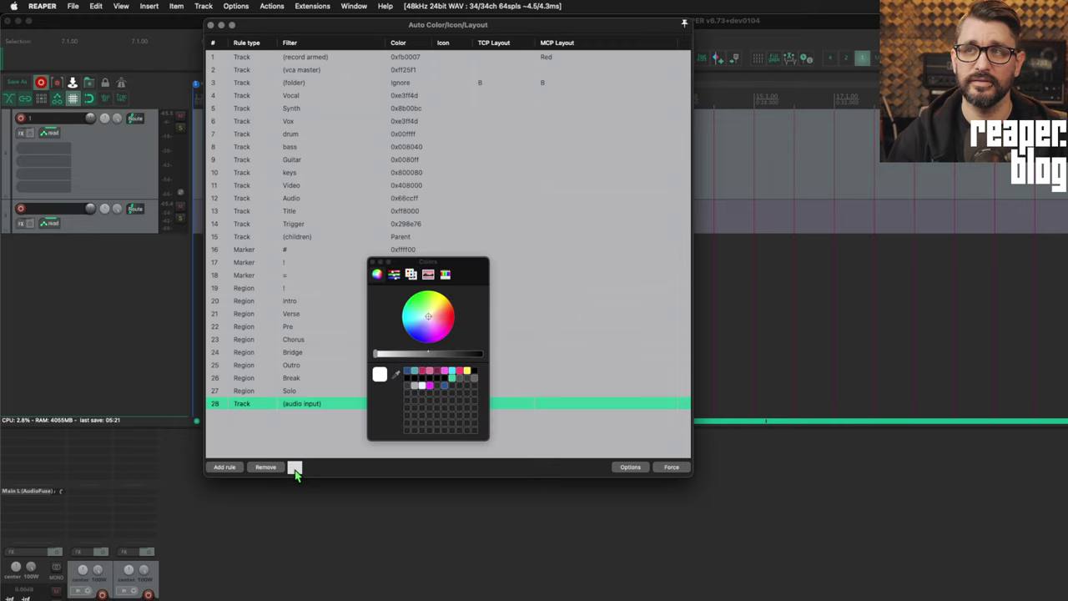
left_click(422, 372)
left_click(373, 262)
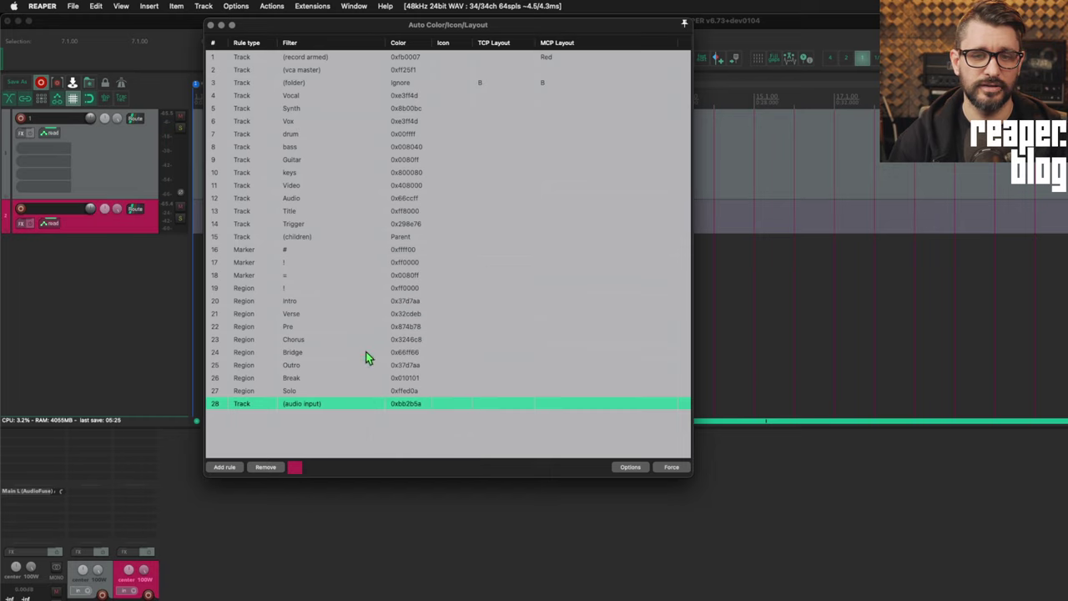
Set track 2's recording input to None so it loses the crimson colour.
left_click(84, 223)
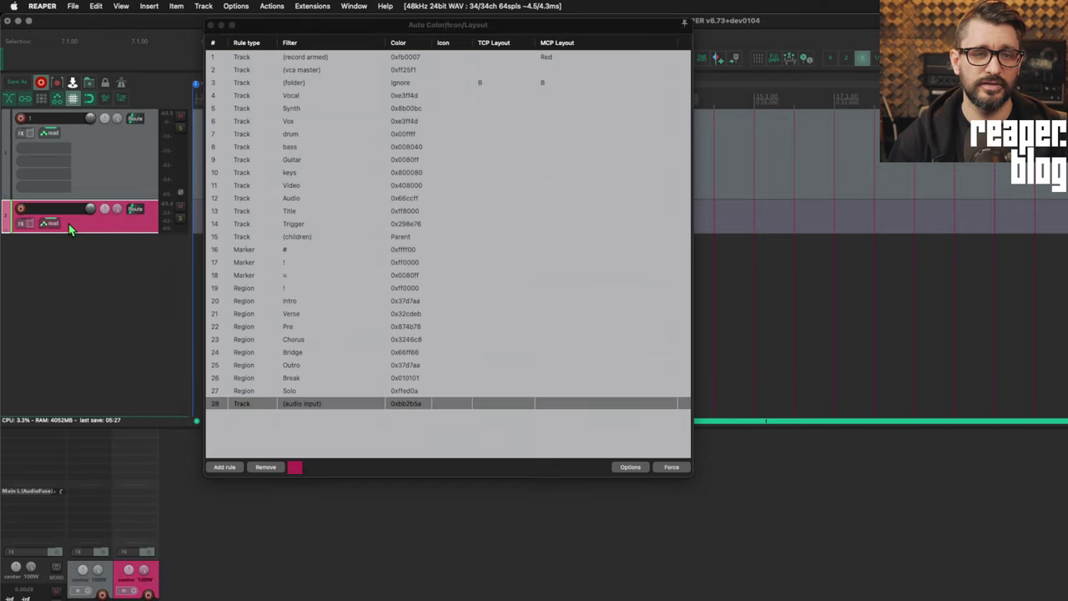
left_click(143, 184)
left_click(145, 226)
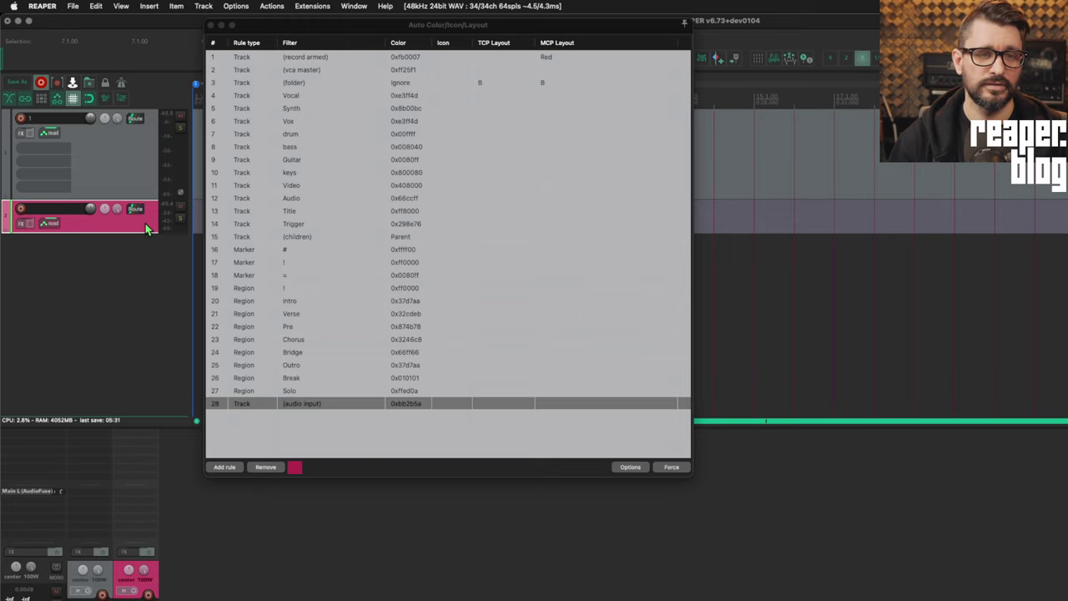
right_click(19, 210)
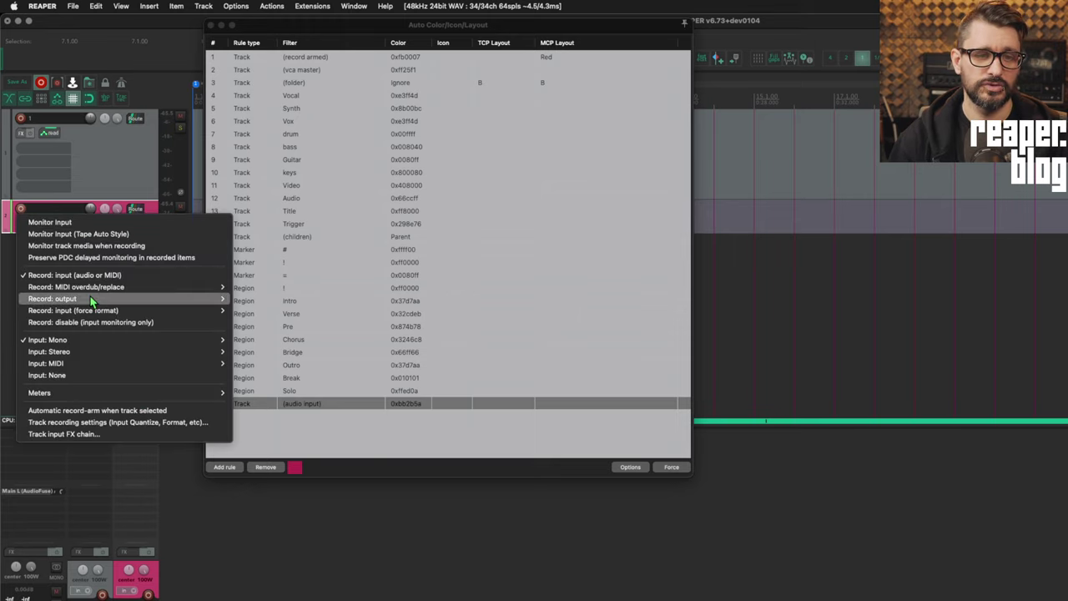
mouse_move(96, 341)
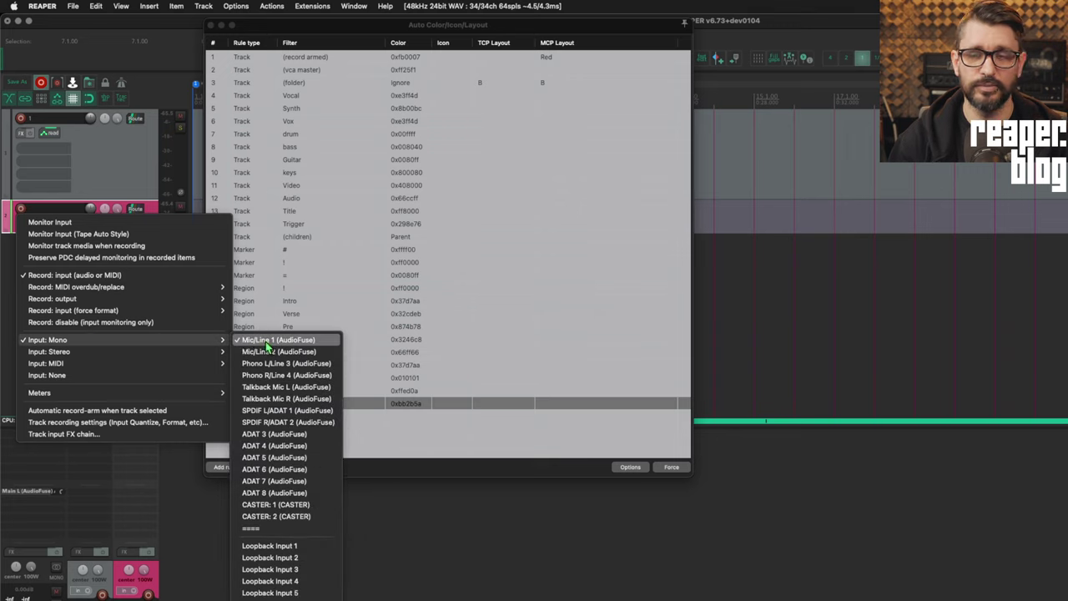
left_click(103, 376)
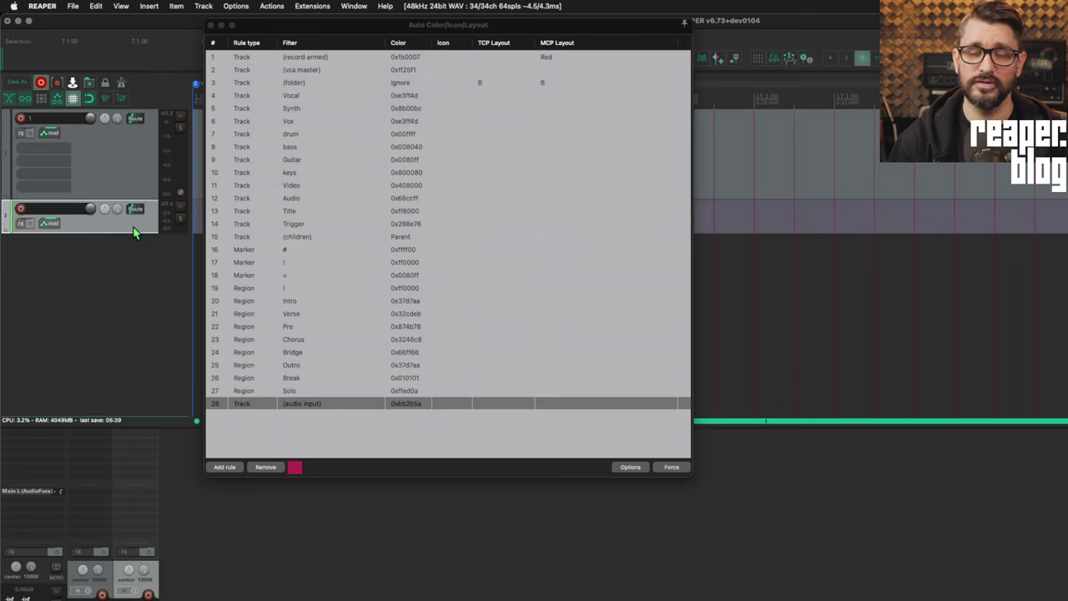
Set track 2's input to Focusrite MIDI and switch rule 28's filter to (MIDI input).
left_click(20, 117)
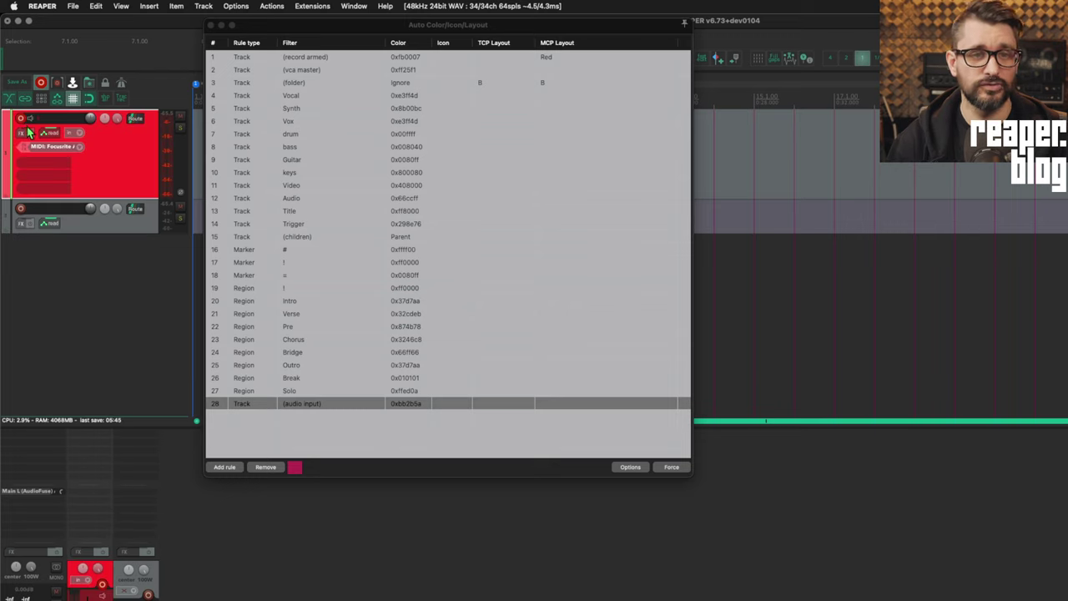
left_click(20, 118)
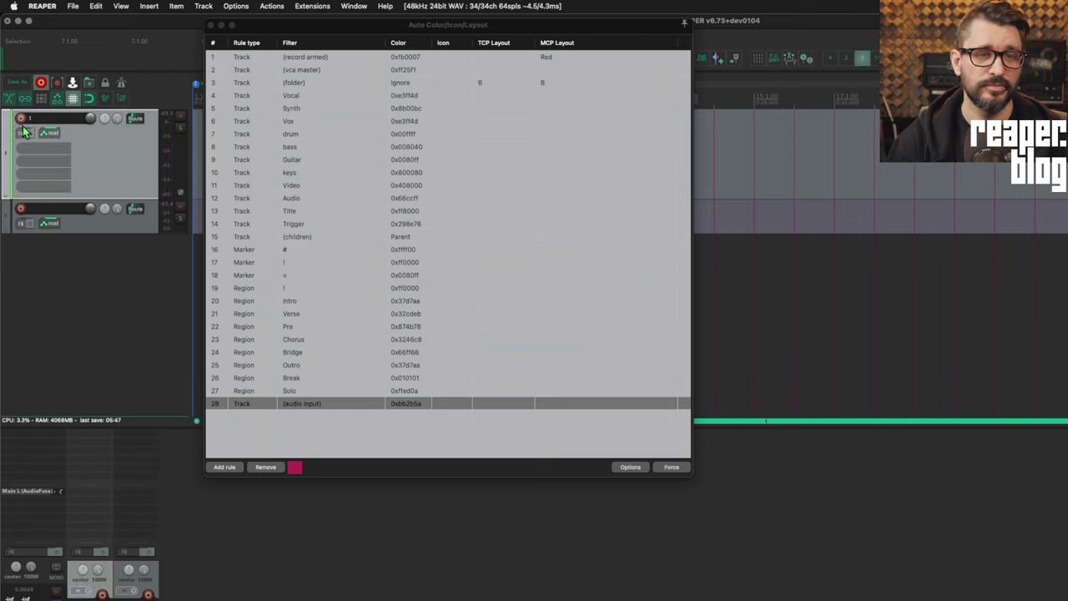
right_click(20, 209)
mouse_move(60, 362)
mouse_move(286, 362)
left_click(397, 364)
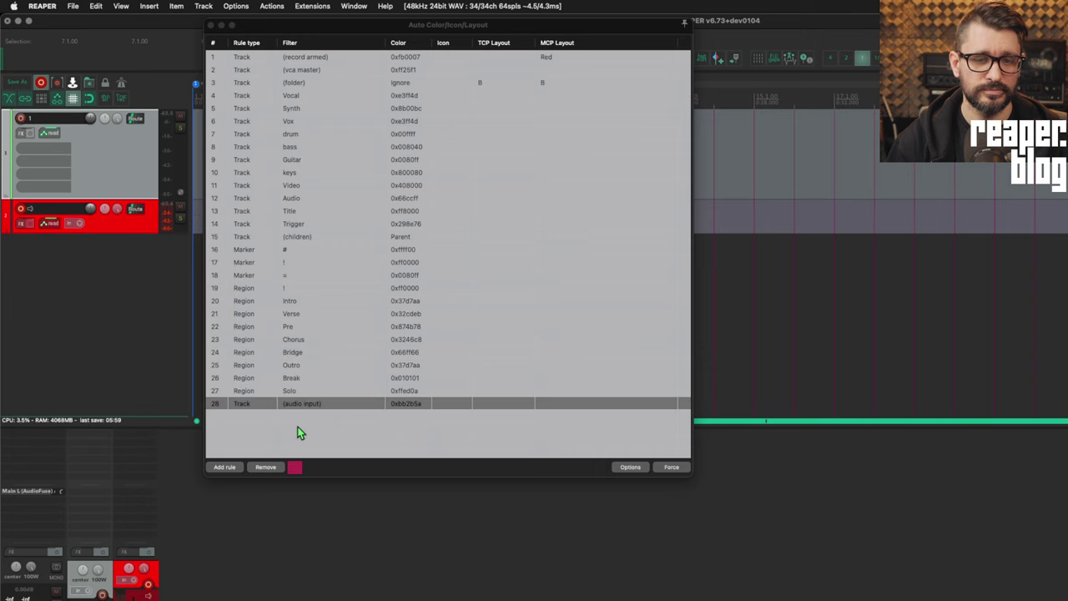
left_click(340, 408)
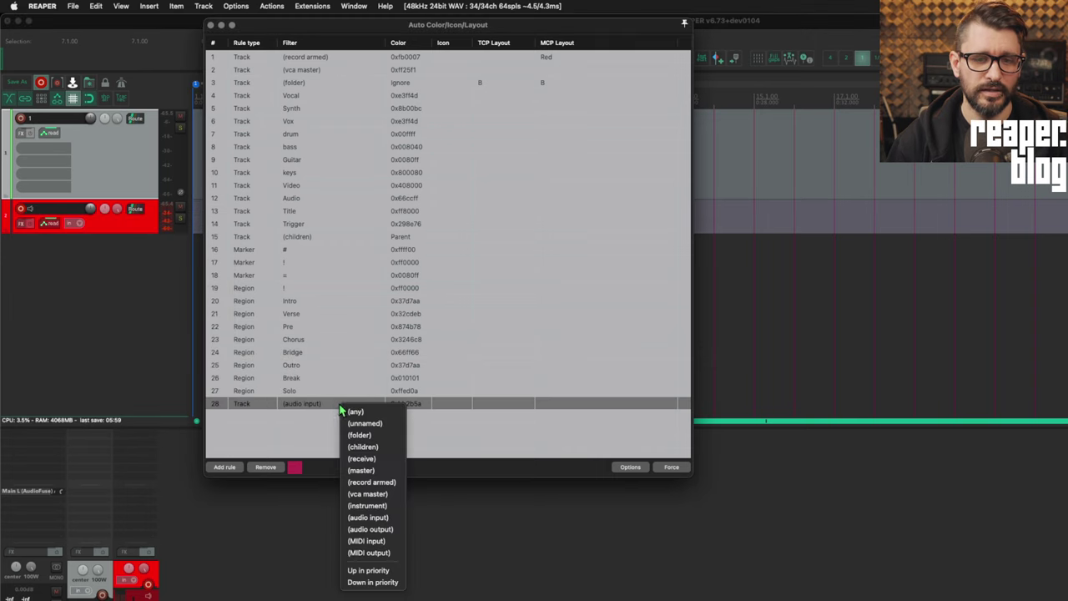
left_click(392, 545)
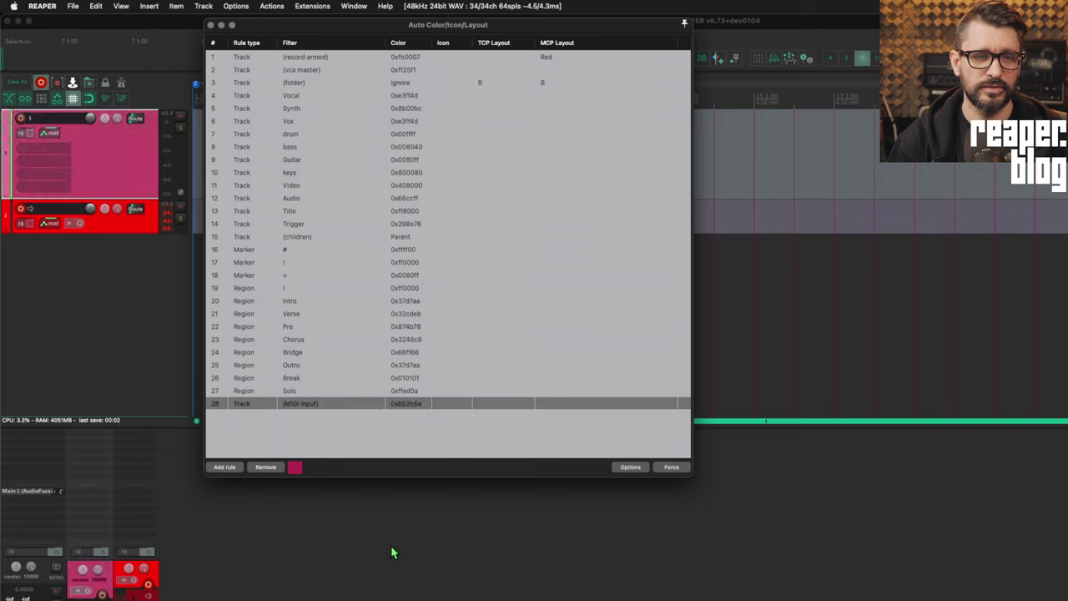
Record-arm track 2 so it turns red, and select the (record armed) rule.
left_click(107, 230)
left_click(21, 210)
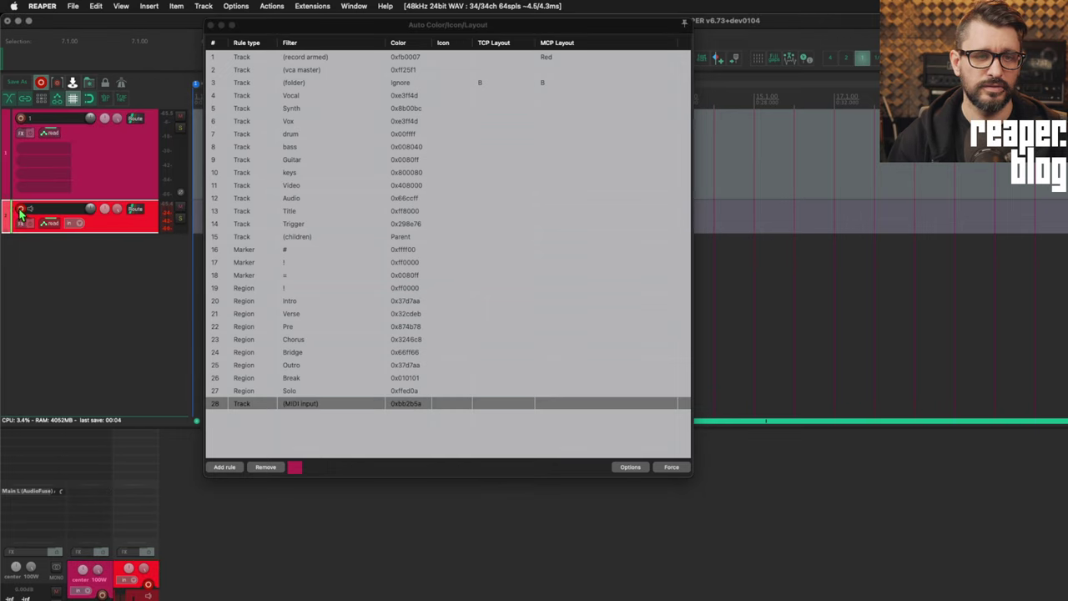
left_click(20, 209)
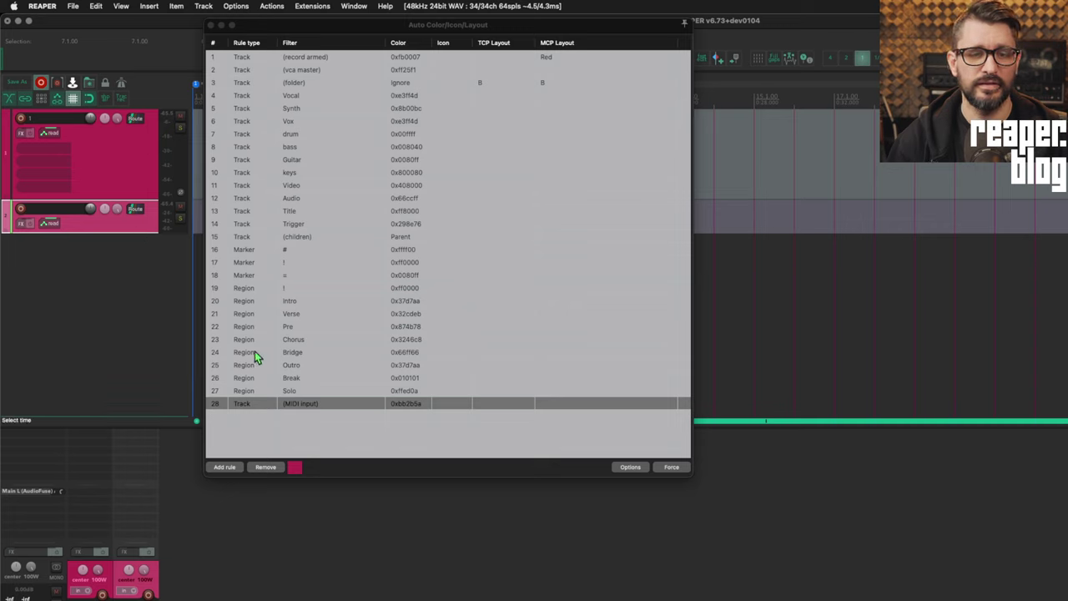
left_click(21, 210)
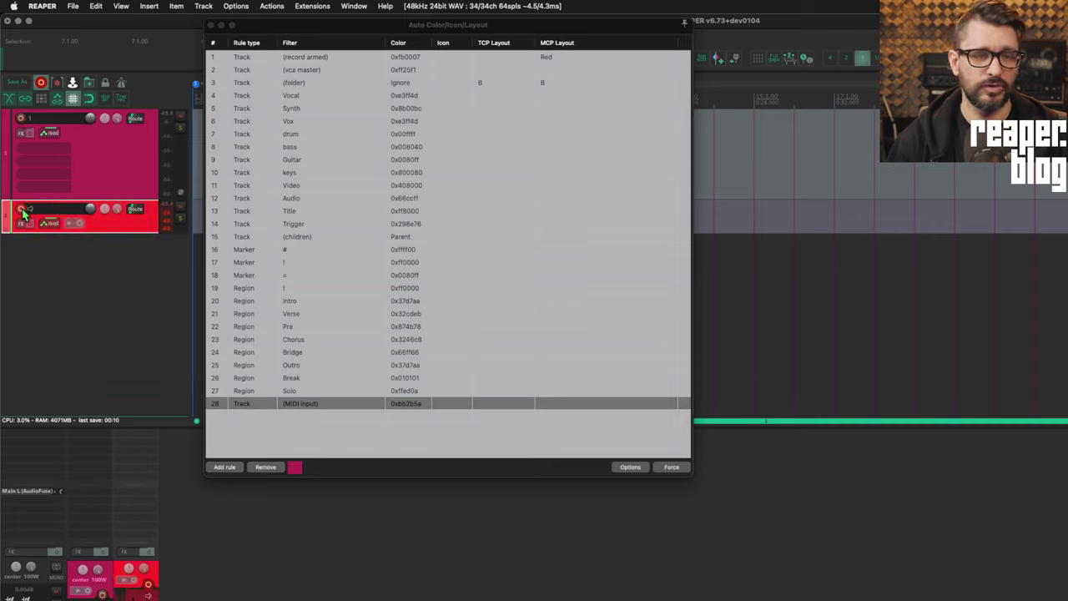
left_click(331, 63)
Set the record-armed rule's colour to Ignore and disarm track 2.
right_click(425, 59)
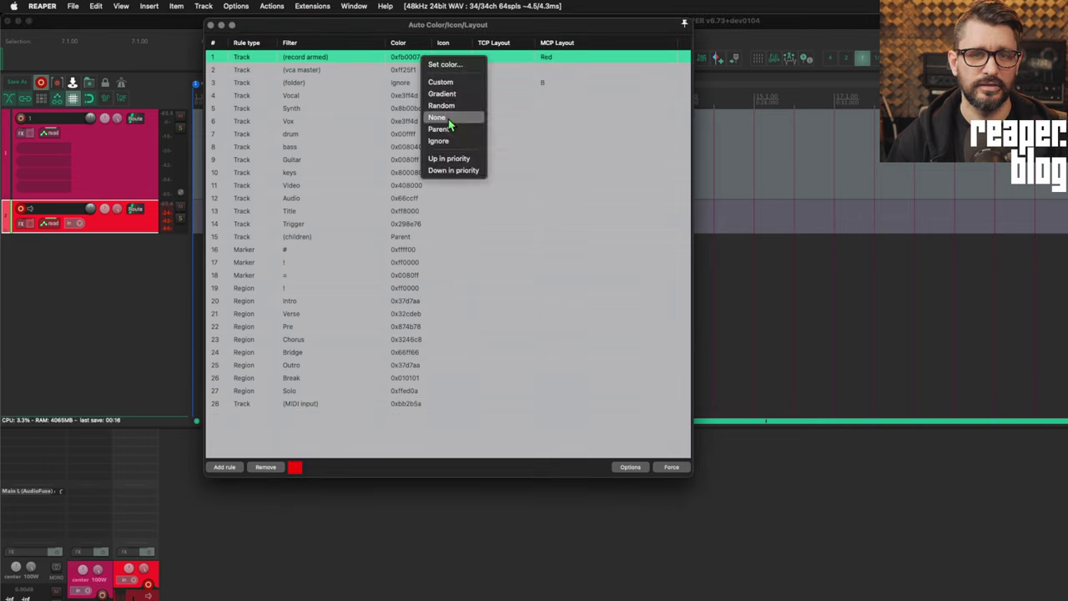
left_click(457, 148)
left_click(326, 315)
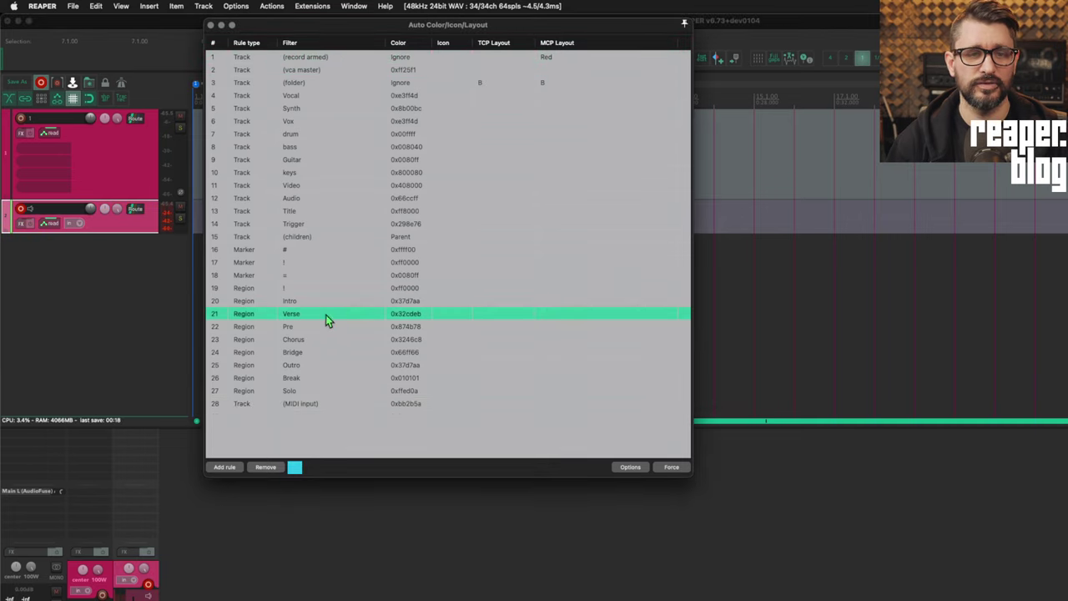
left_click(20, 213)
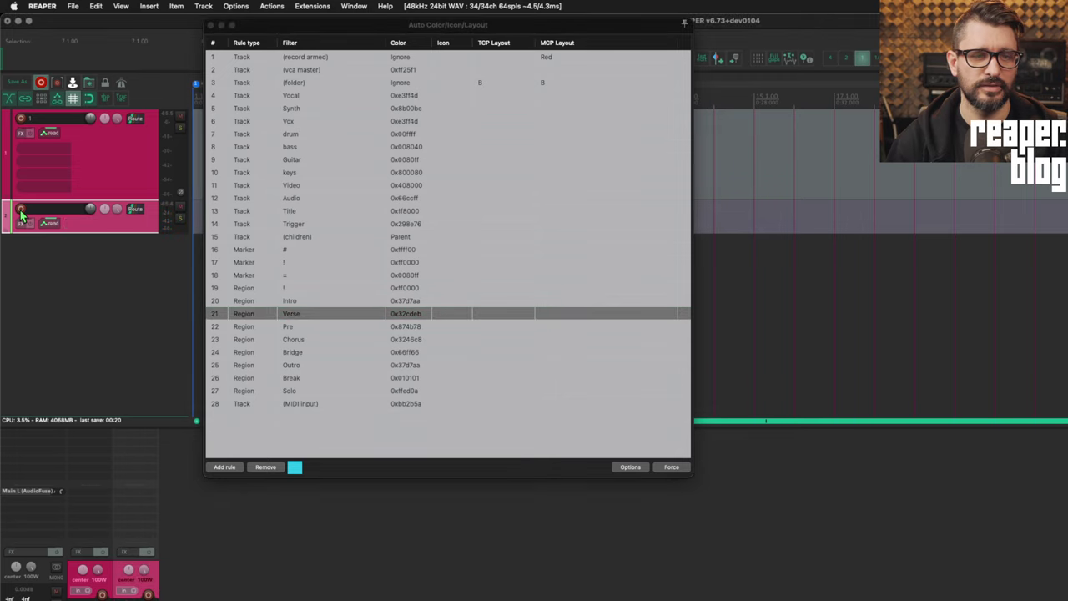
Colour rule 28 dark blue (0x1c437f), filter it on (MIDI output), and open track 2's routing.
left_click(300, 404)
left_click(295, 467)
left_click(408, 372)
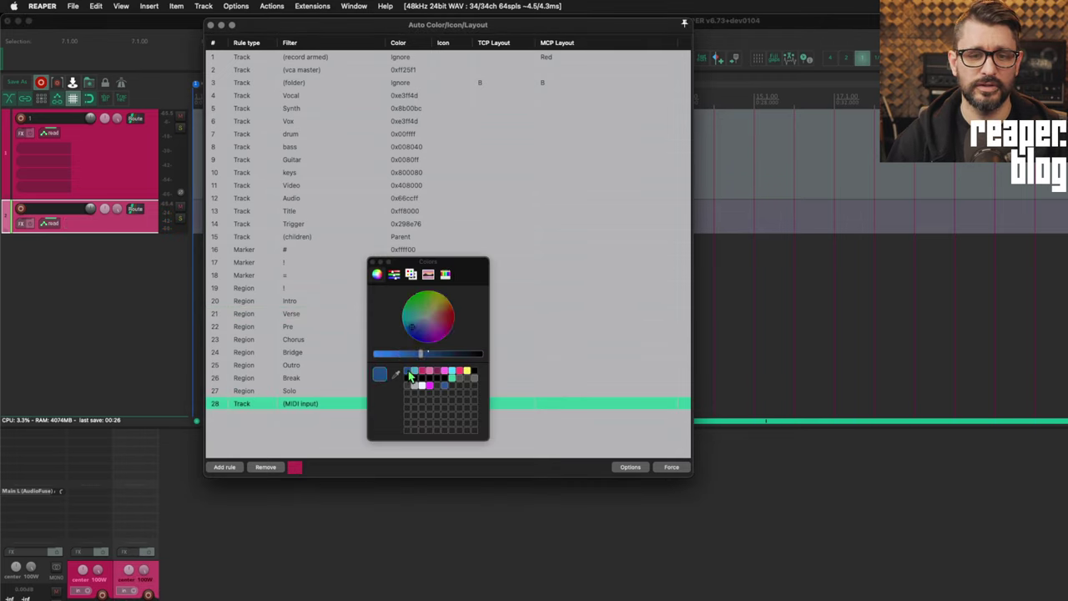
left_click(373, 262)
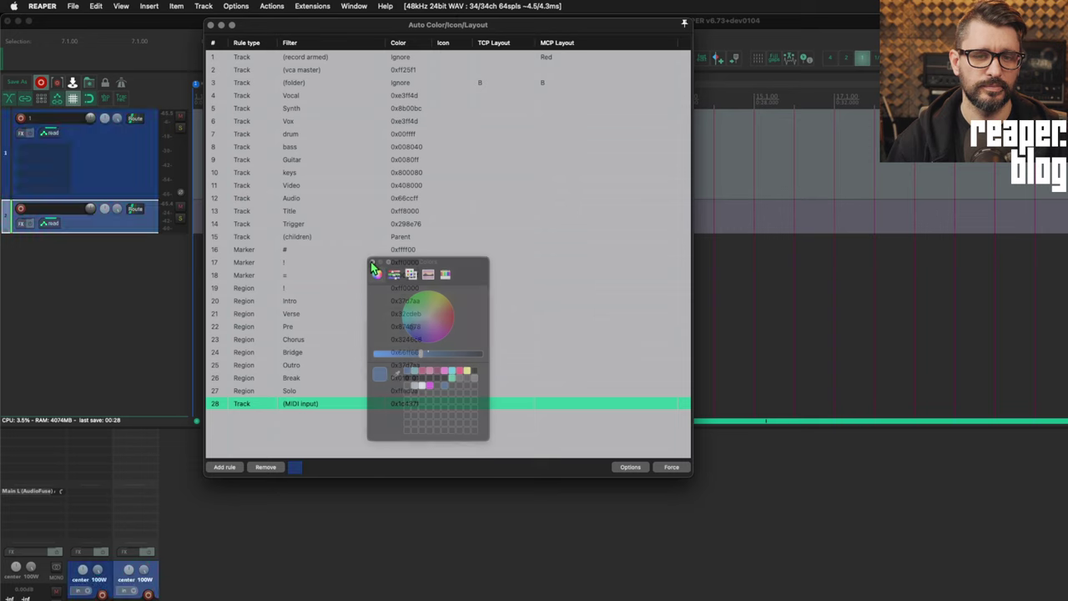
left_click(106, 224)
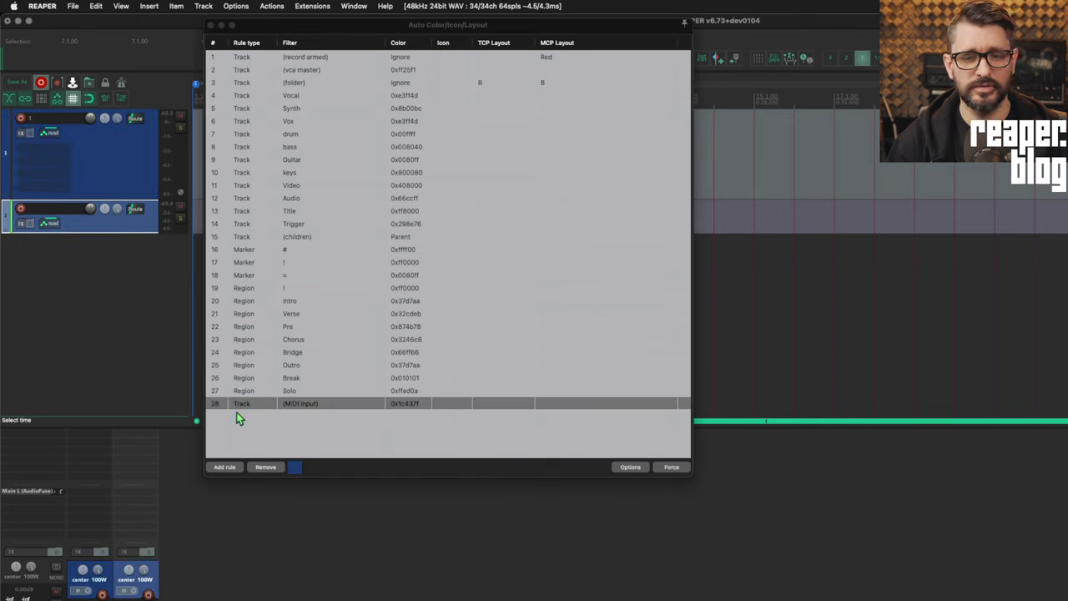
left_click(325, 405)
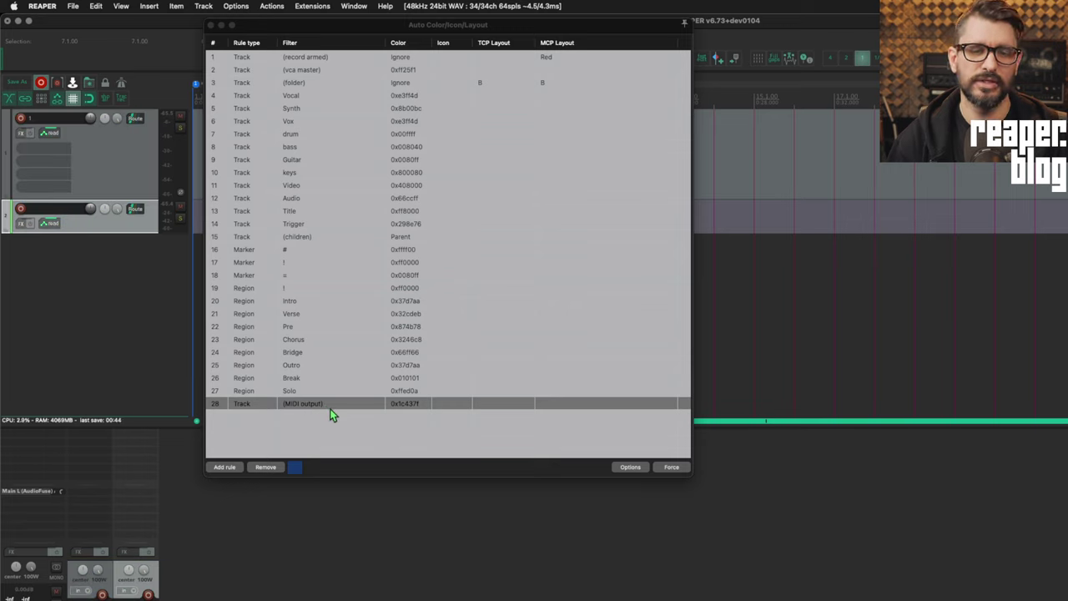
left_click(135, 209)
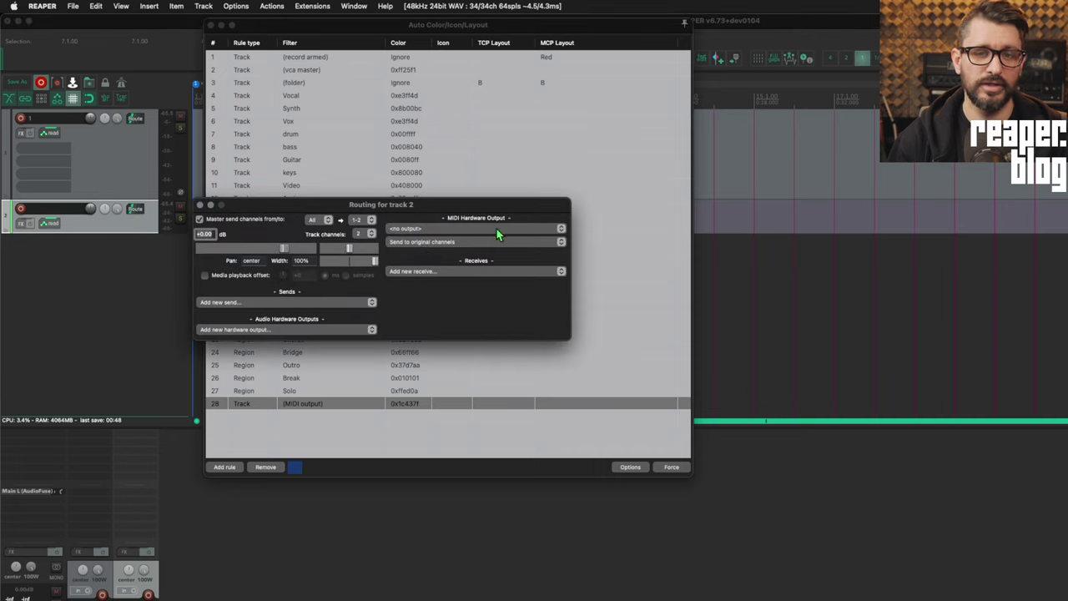
Try ARTURIA - AudioFuse as track 2's MIDI hardware output, revert to <no output>, and close routing.
left_click(416, 230)
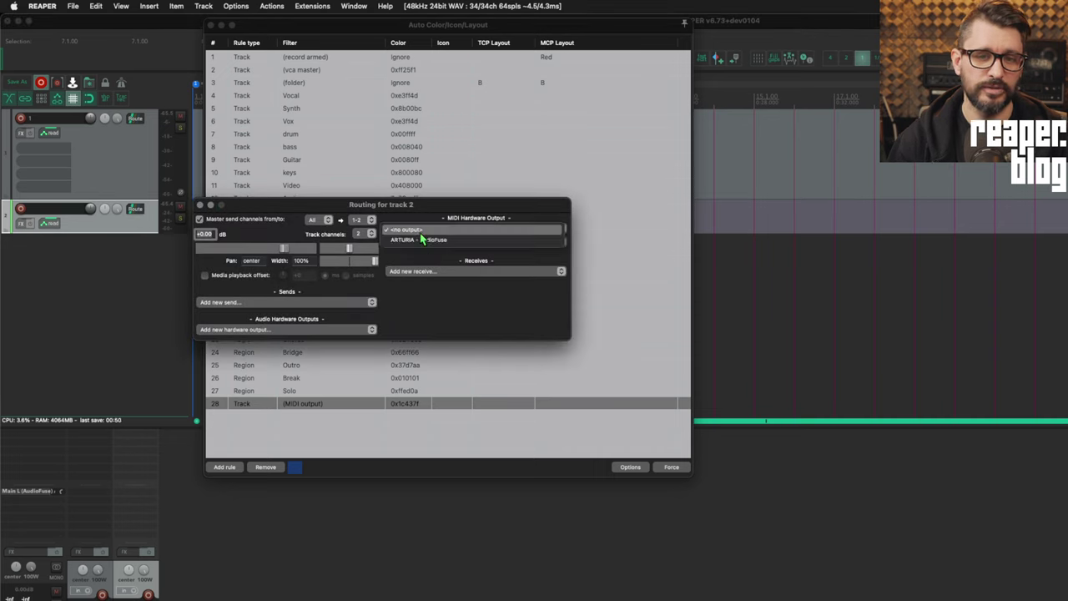
left_click(425, 241)
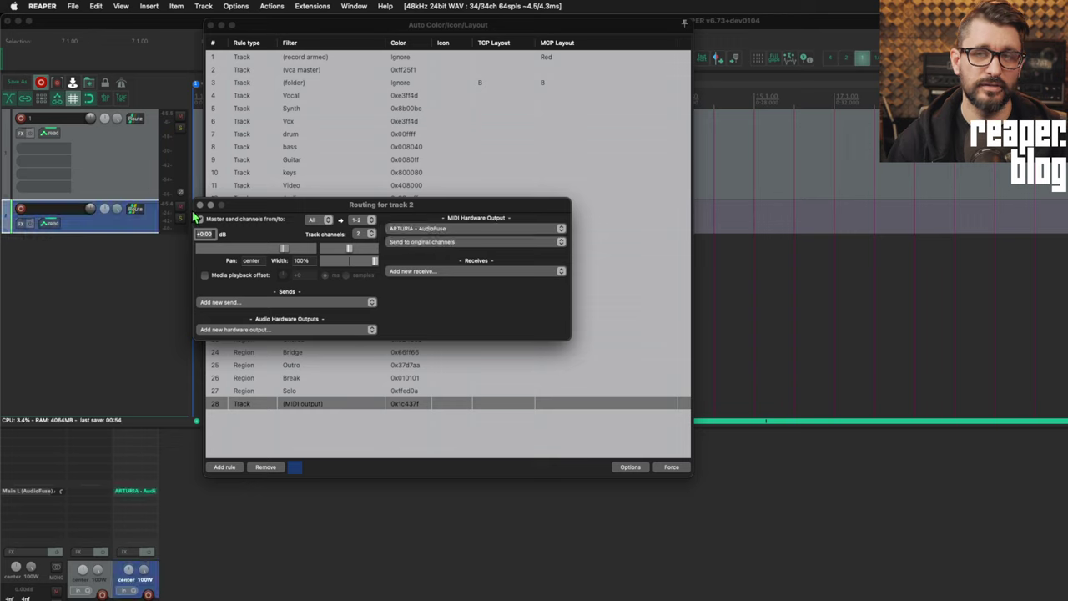
left_click(418, 230)
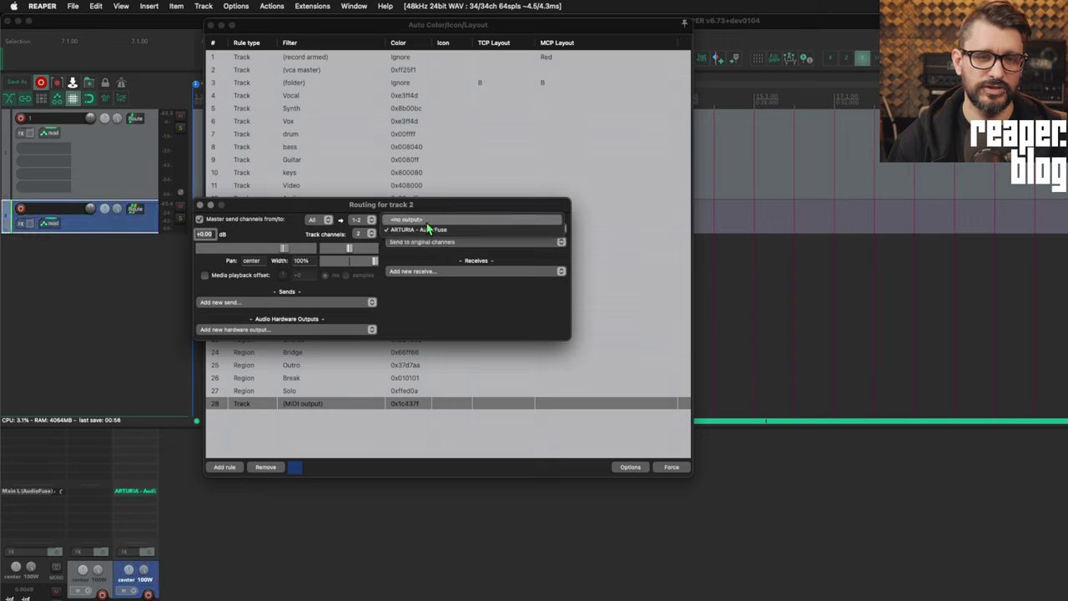
left_click(427, 223)
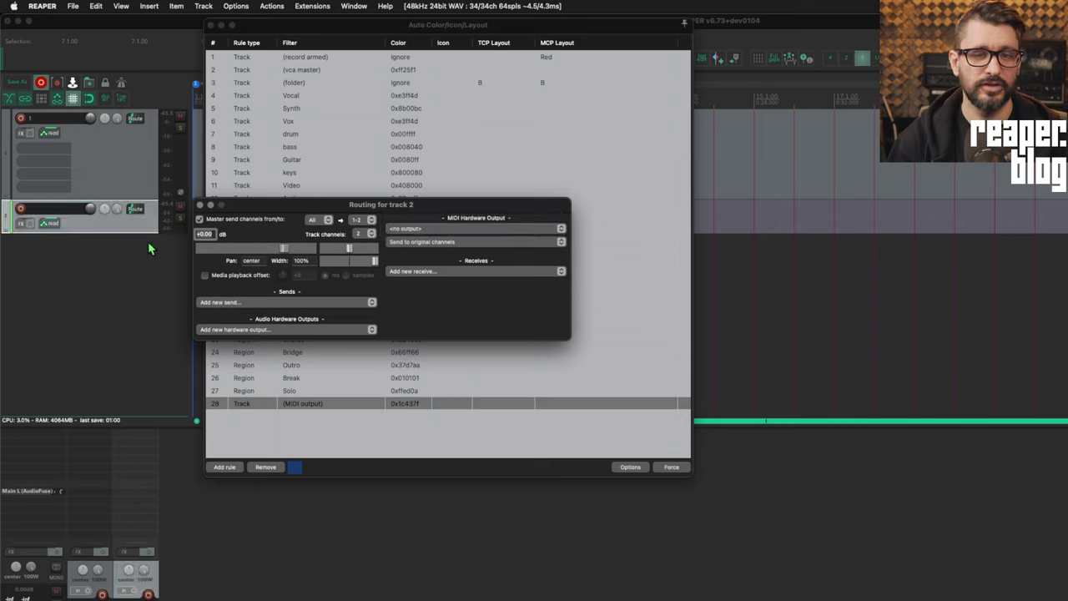
left_click(200, 205)
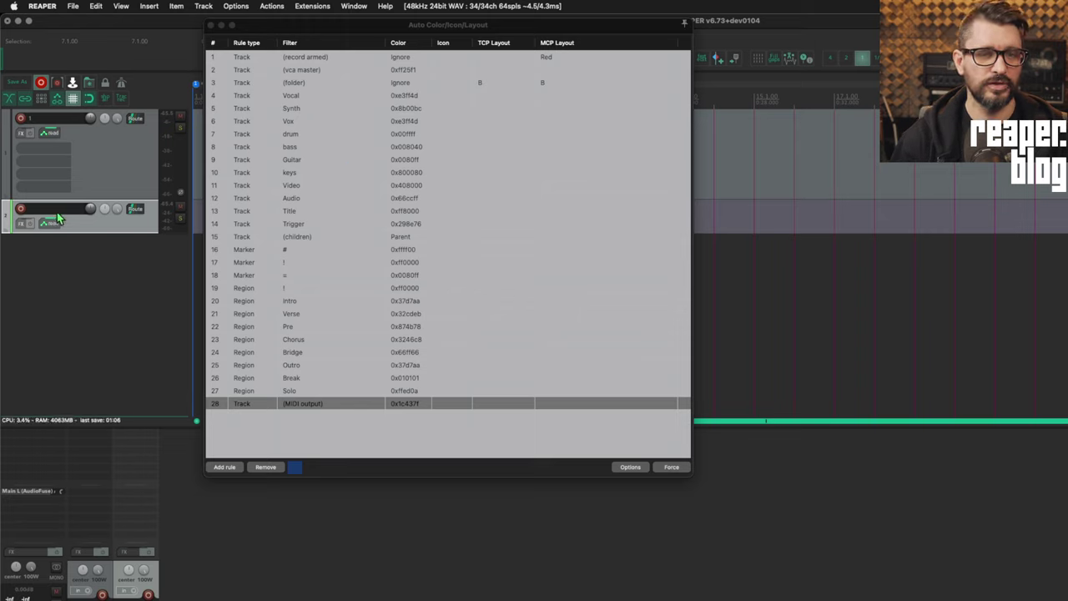
Rename track 2 to 'bass' and set its MIDI hardware output to ARTURIA - AudioFuse.
type("bass")
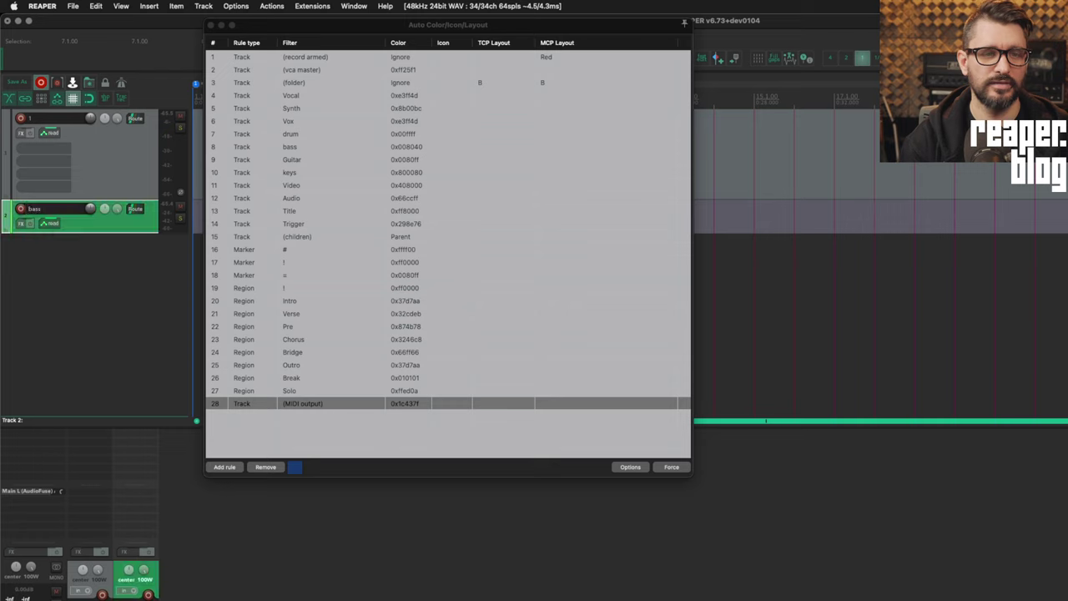
key("Return")
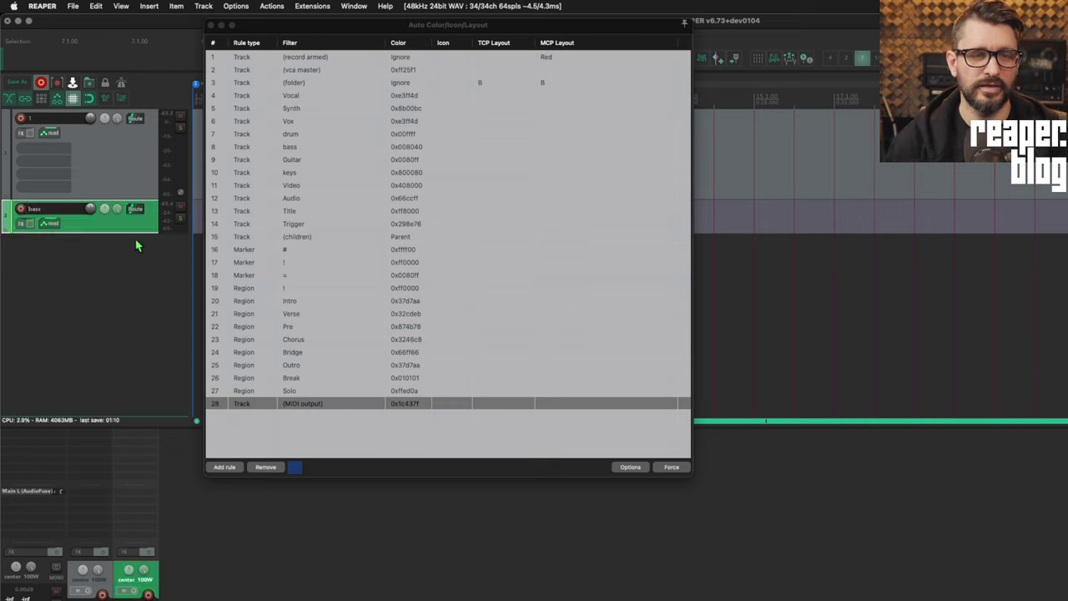
left_click(134, 208)
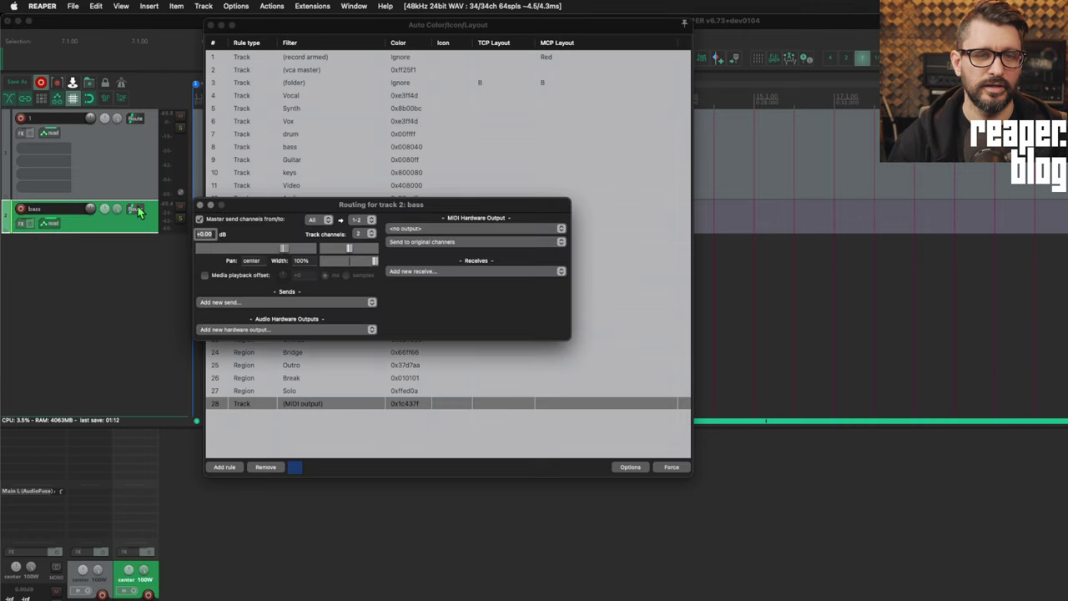
left_click(455, 228)
left_click(457, 240)
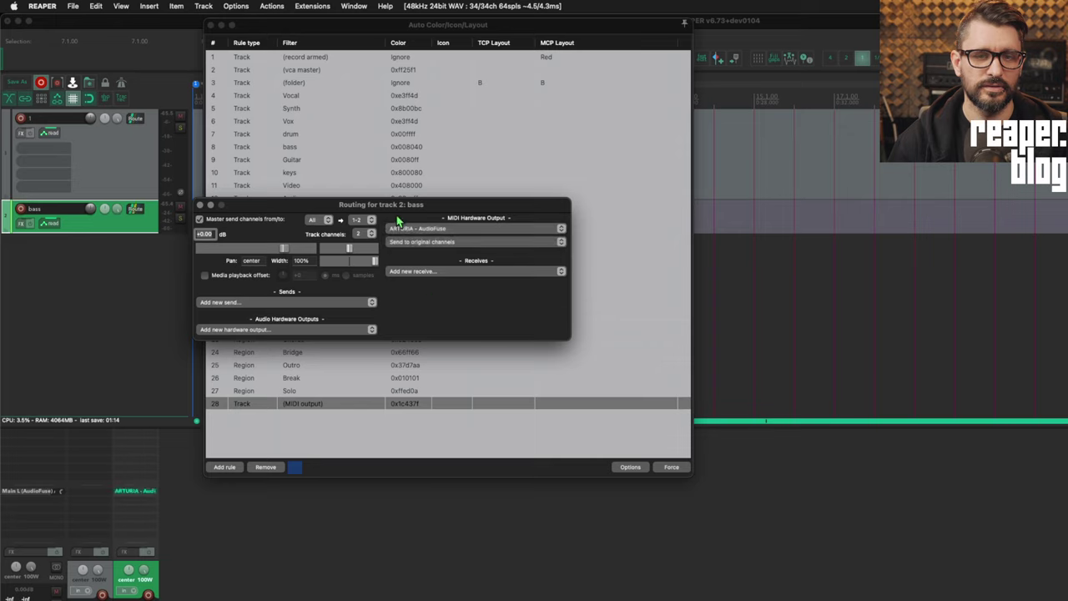
left_click(200, 204)
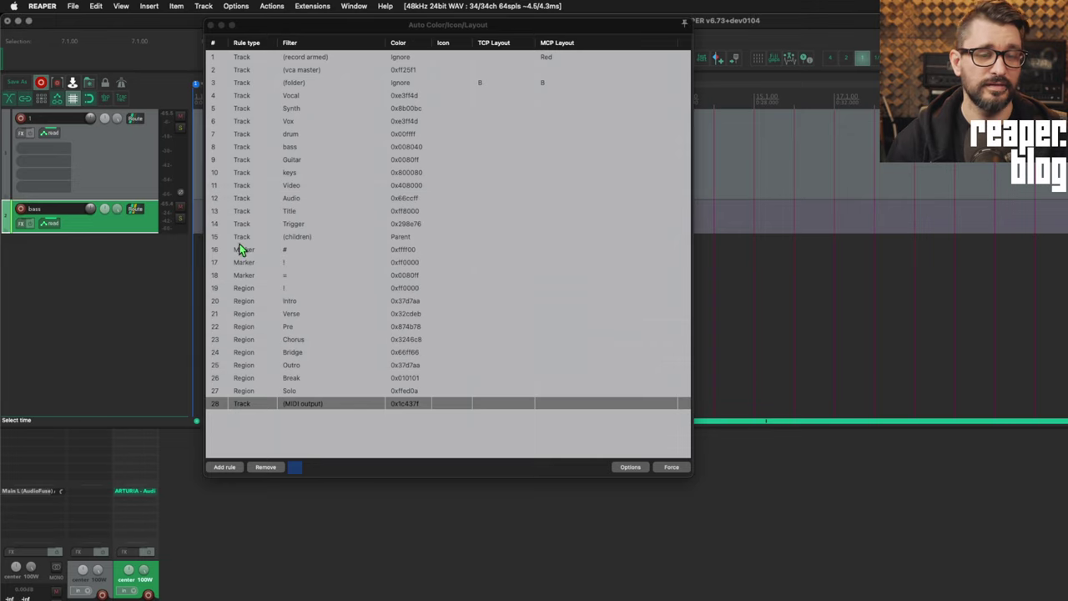
left_click(336, 405)
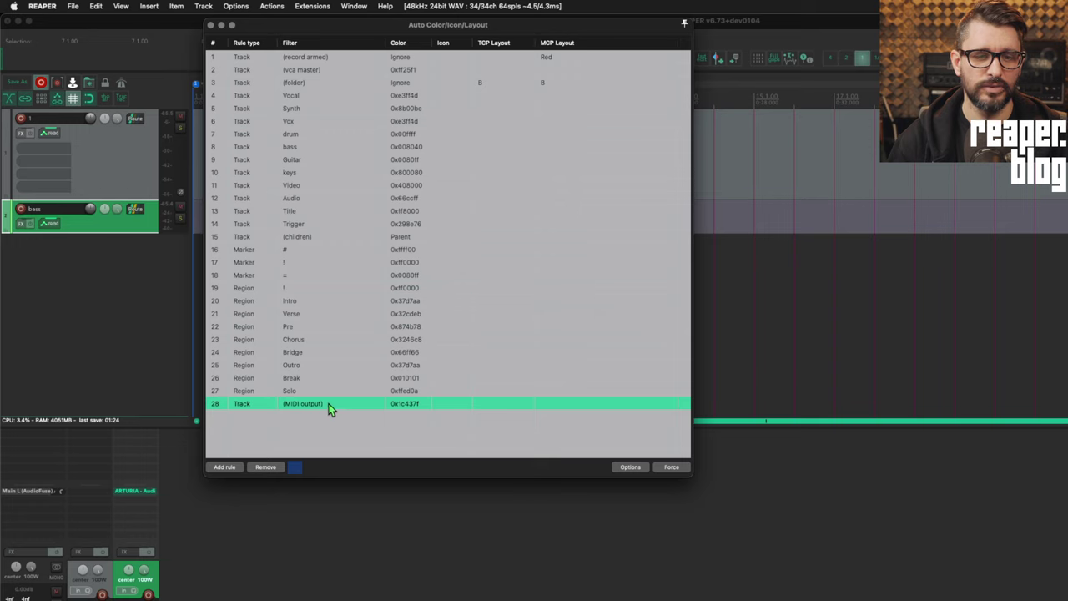
left_click_drag(329, 404, 370, 124)
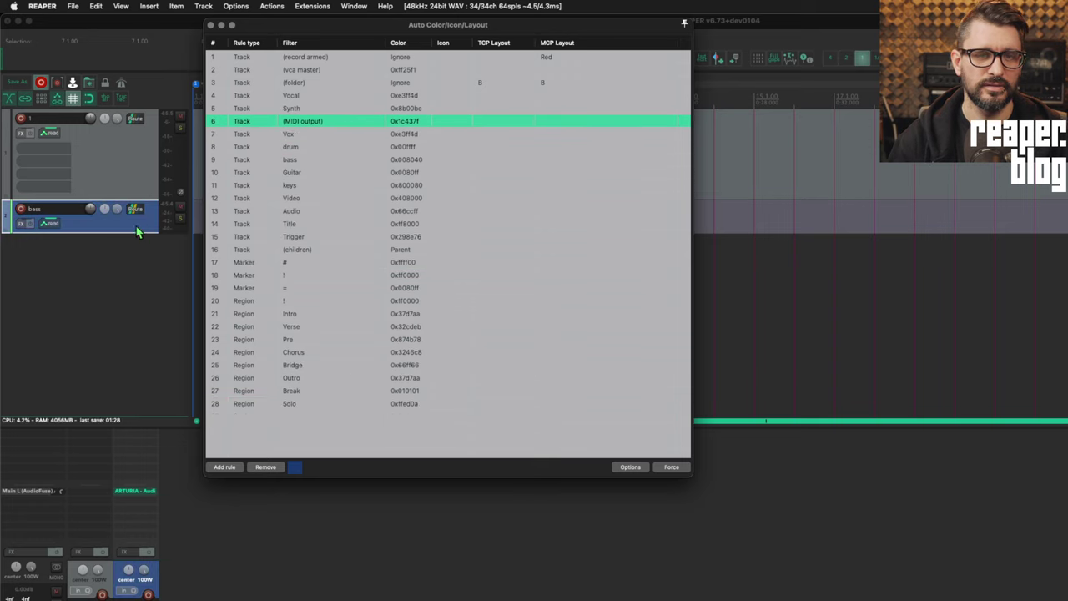
left_click_drag(301, 139, 316, 431)
left_click(316, 431)
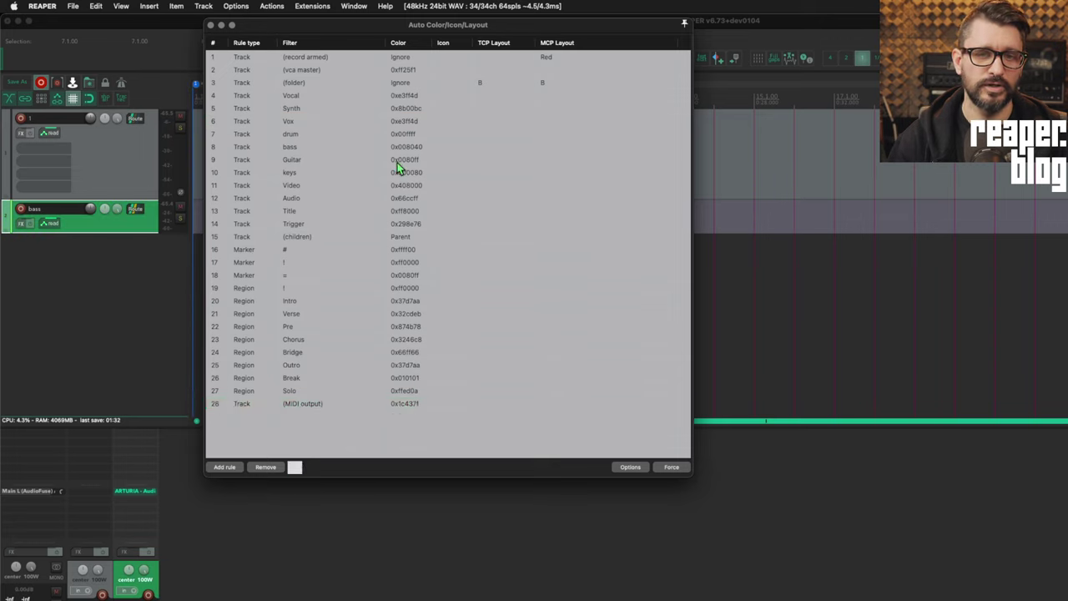
Set rule 28's filter to (instrument) and its colour to yellow (0xfff25e).
left_click(327, 405)
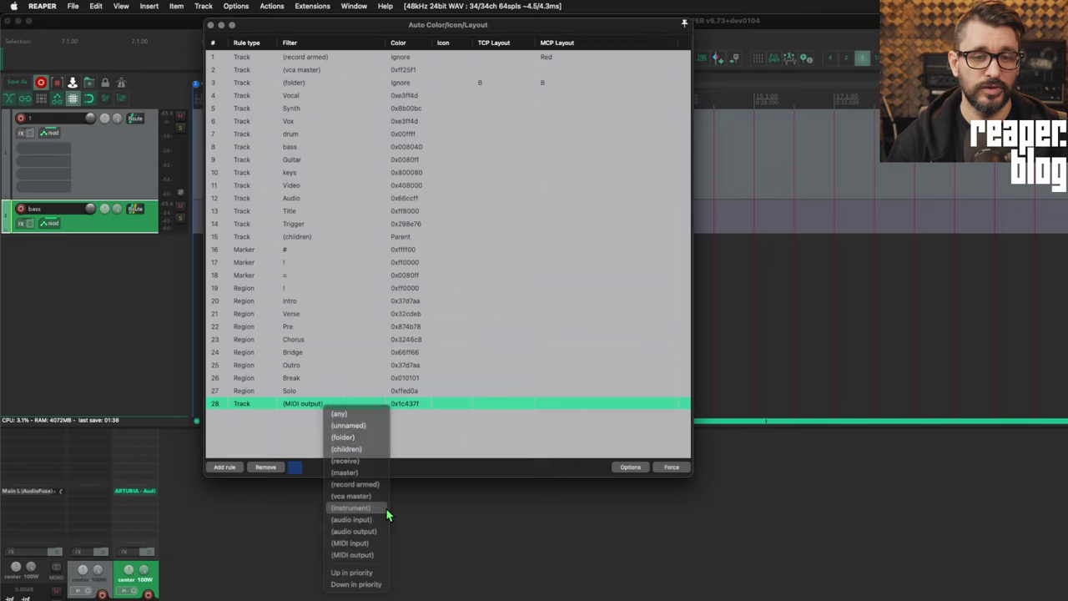
left_click(338, 506)
left_click(295, 467)
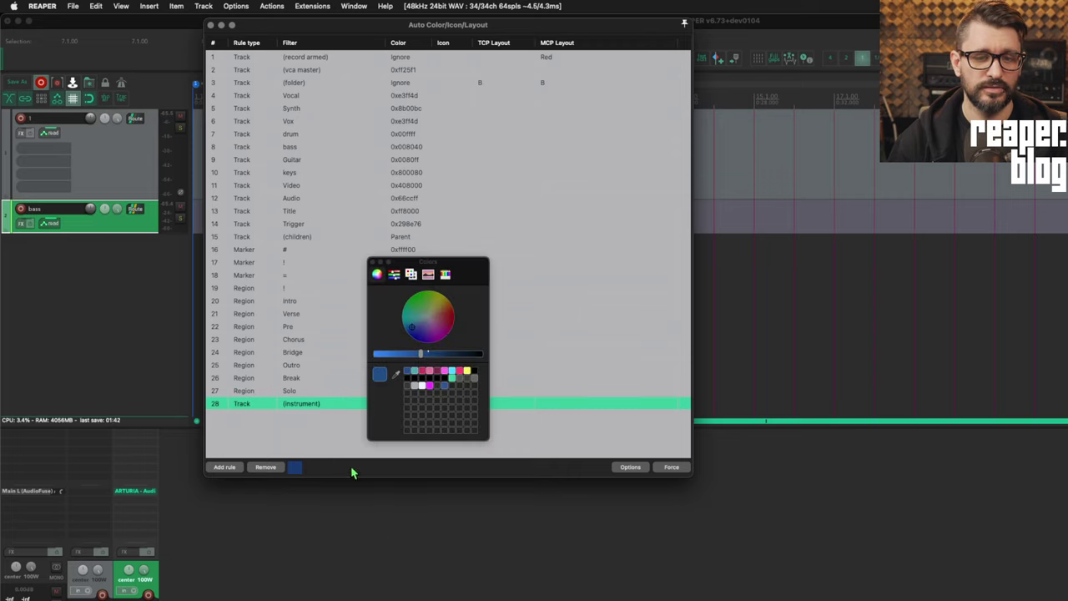
left_click(468, 372)
Add a new track 3 with the ReaSynth instrument, which turns yellow automatically.
right_click(106, 265)
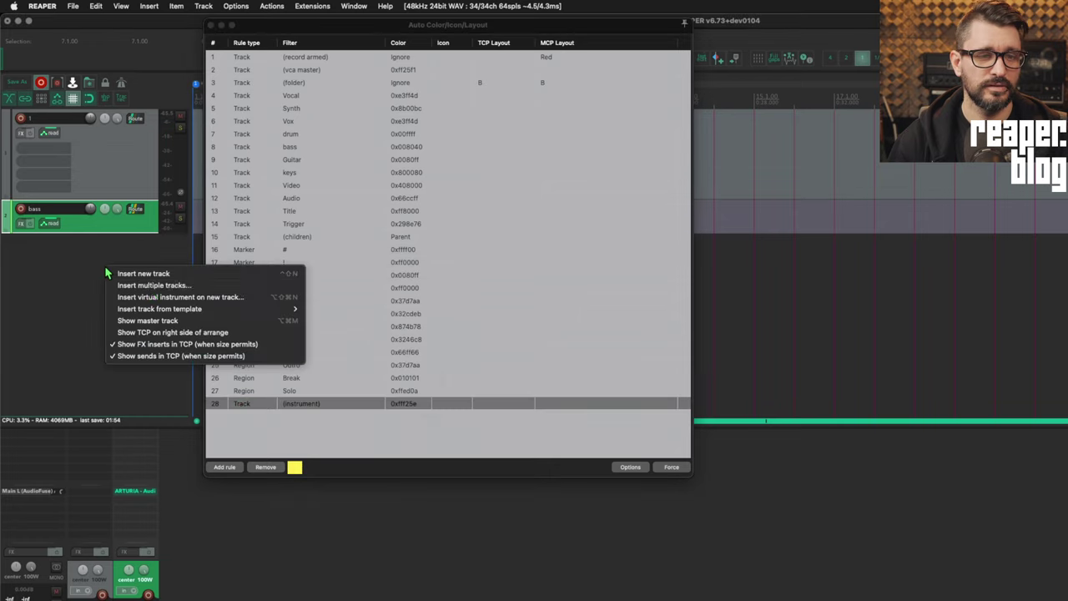
key("Escape")
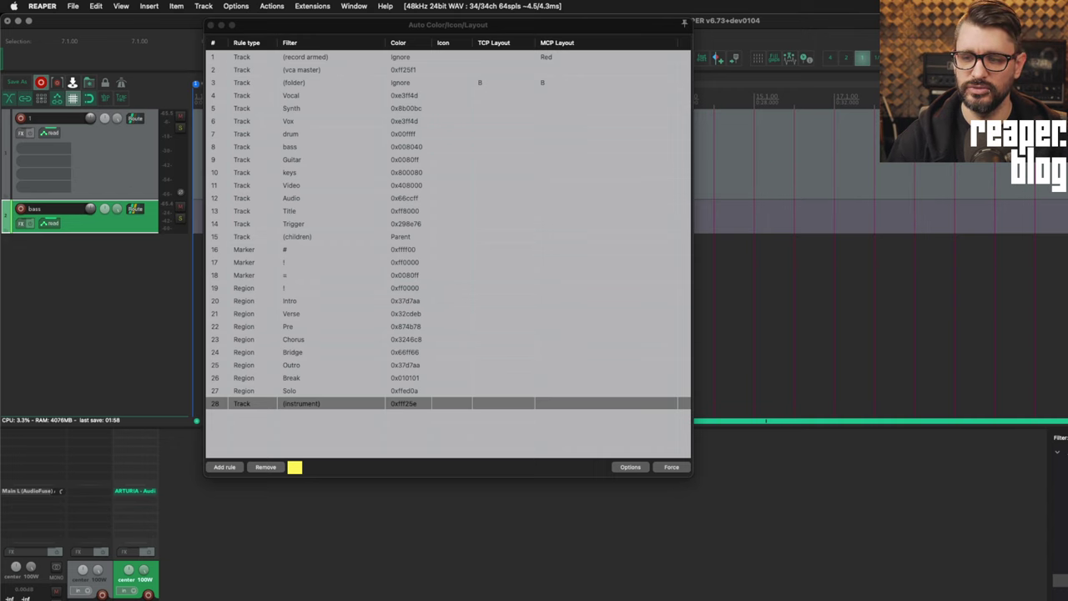
key("ctrl+t")
left_click_drag(231, 66, 769, 99)
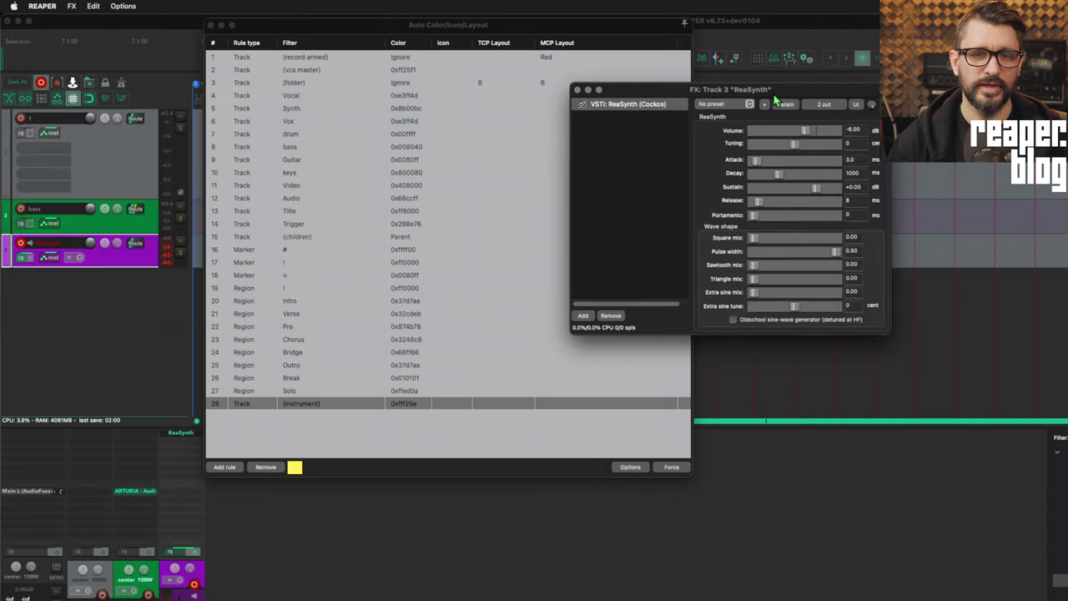
left_click(73, 247)
key("Return")
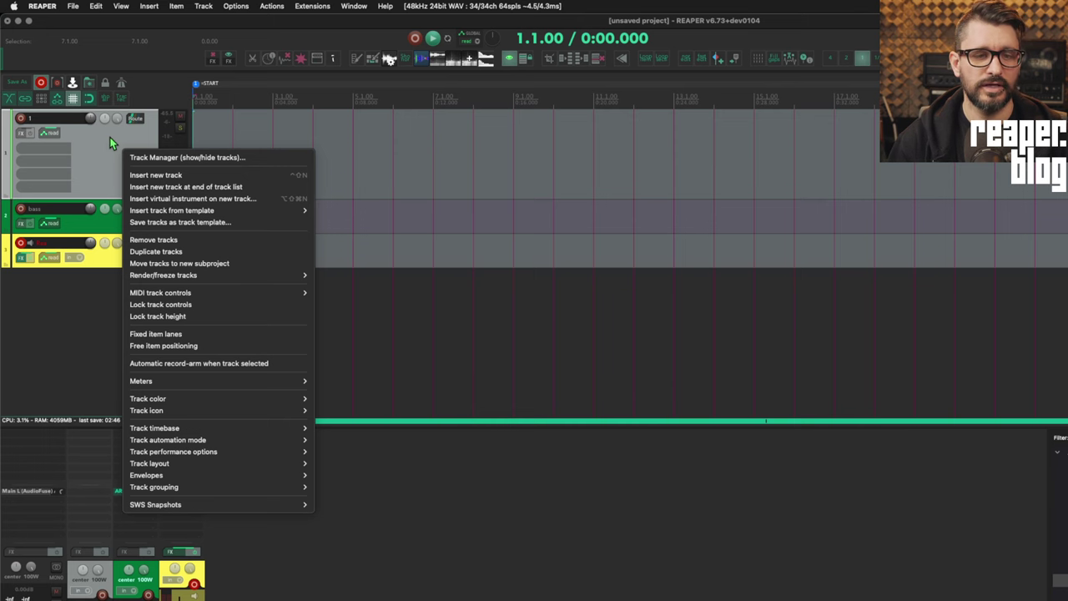
Give track 1 a custom teal colour through the SWS track colour option.
mouse_move(224, 404)
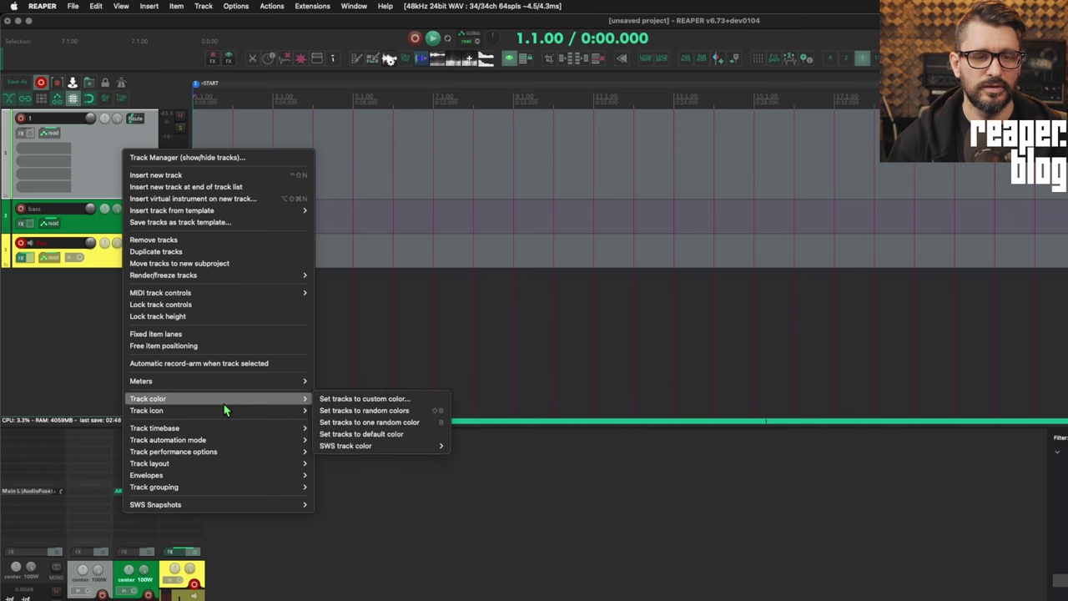
mouse_move(361, 455)
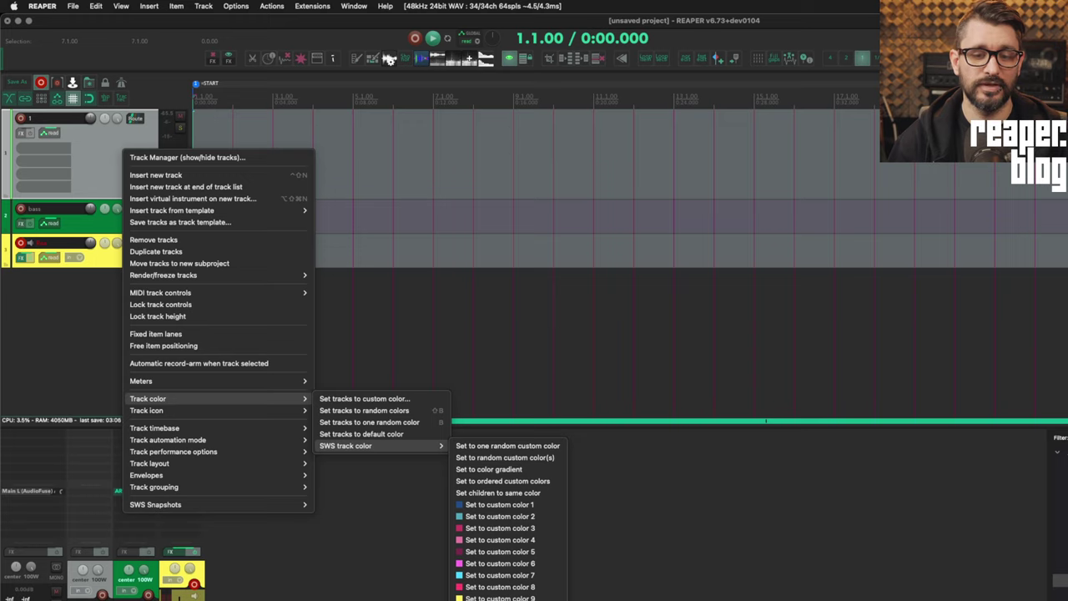
left_click(500, 516)
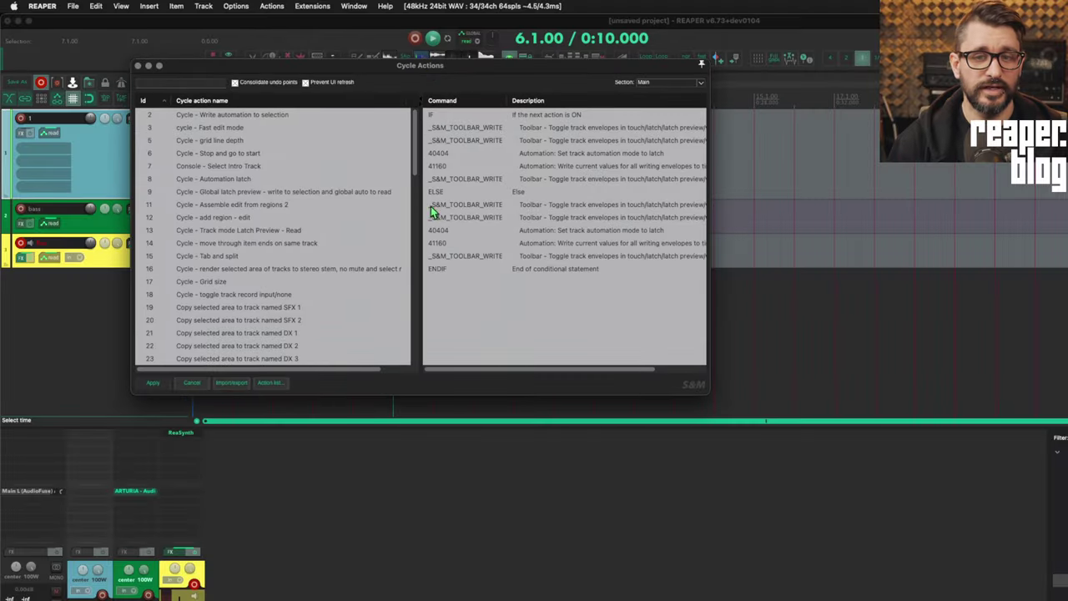
Open the full Actions list from the Cycle Actions editor's command area.
right_click(576, 287)
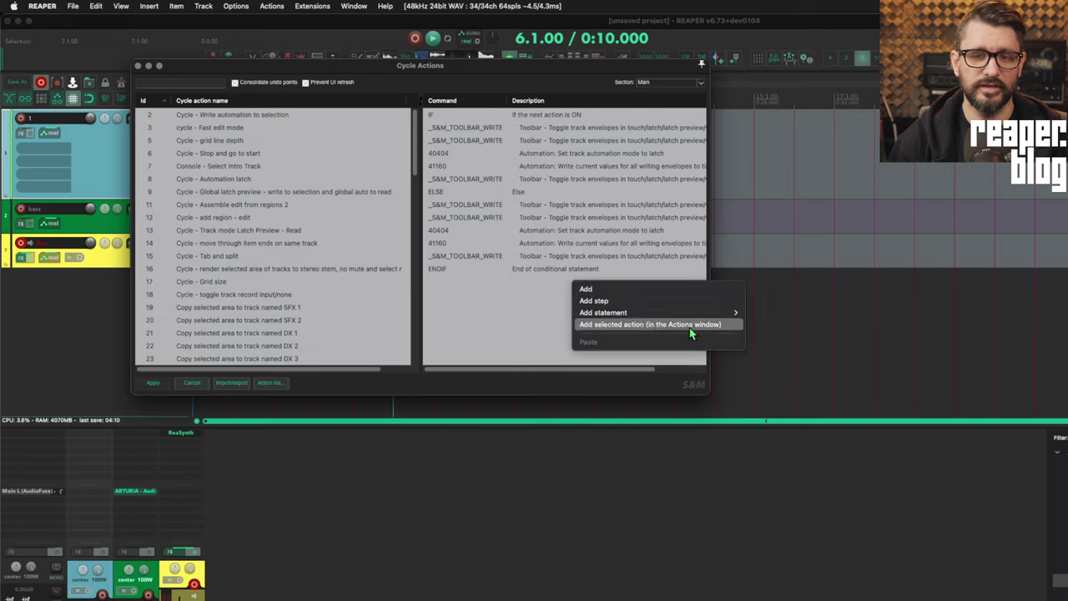
left_click(549, 297)
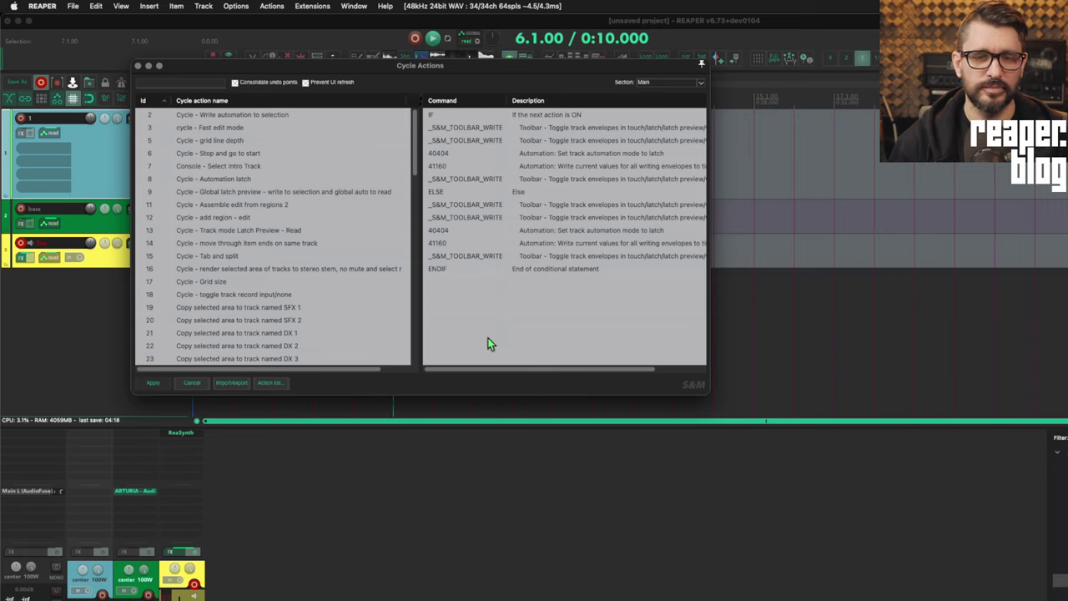
double_click(544, 317)
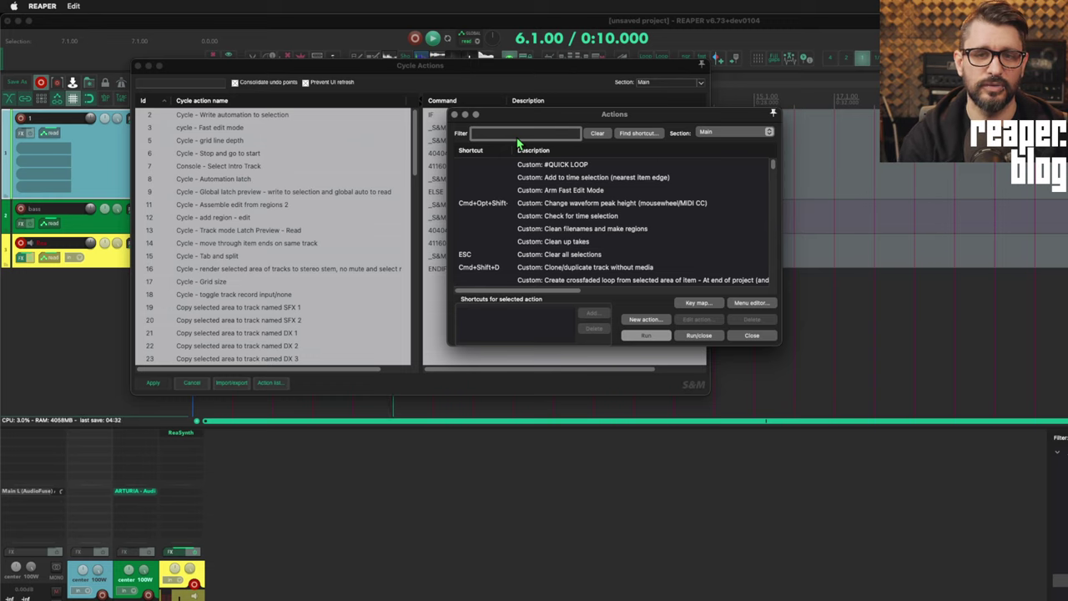
Filter the Actions list for 'wait' and select the Wait 0.1, 0.5, 1, 5 and 10 seconds actions.
type("wait")
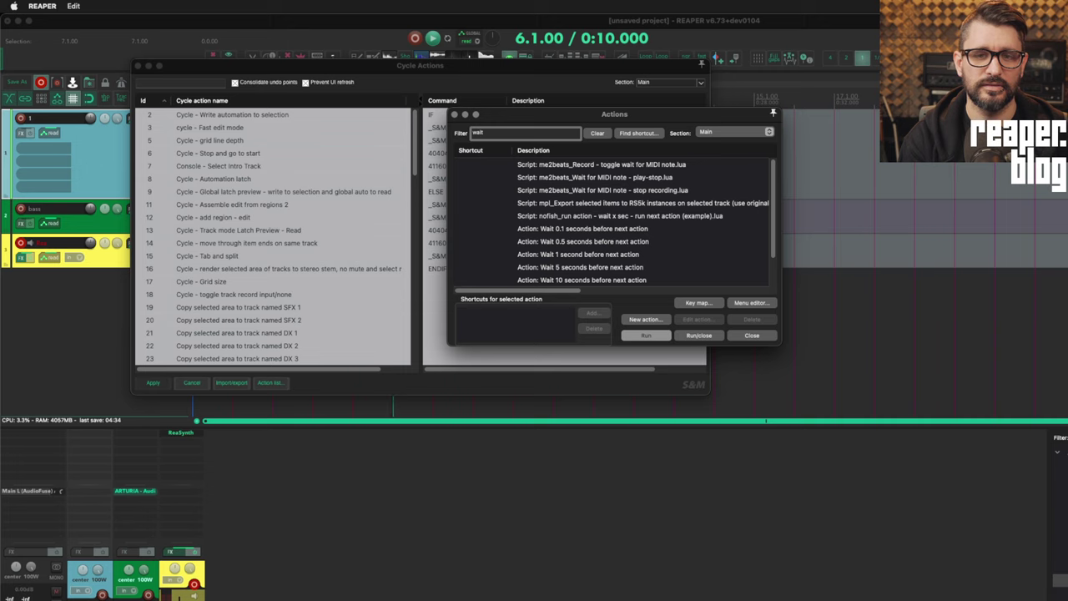
left_click(622, 229)
scroll(631, 247, "down", 1)
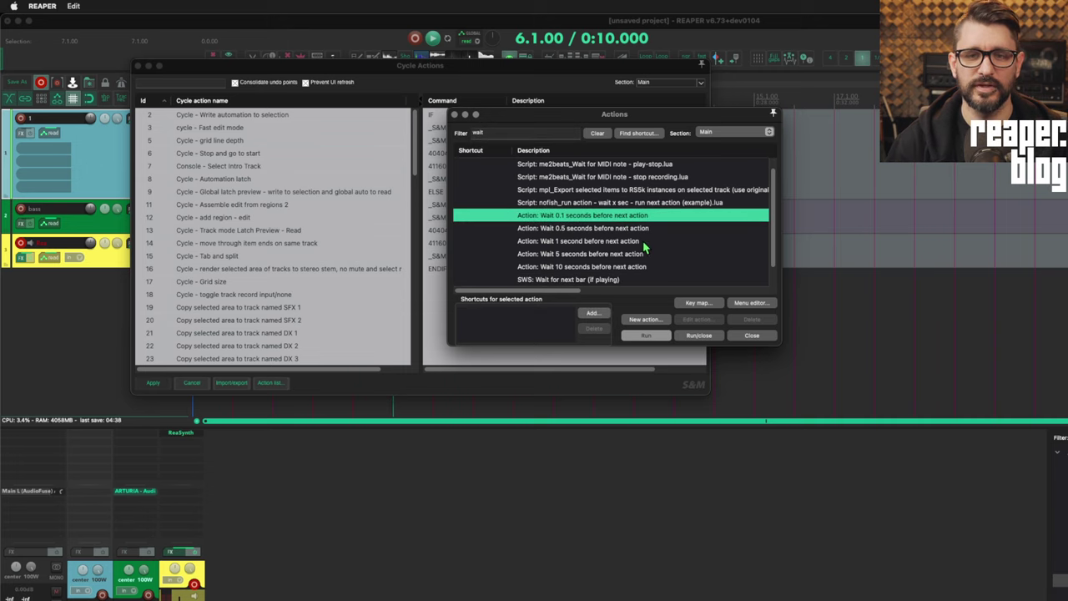
left_click(630, 229)
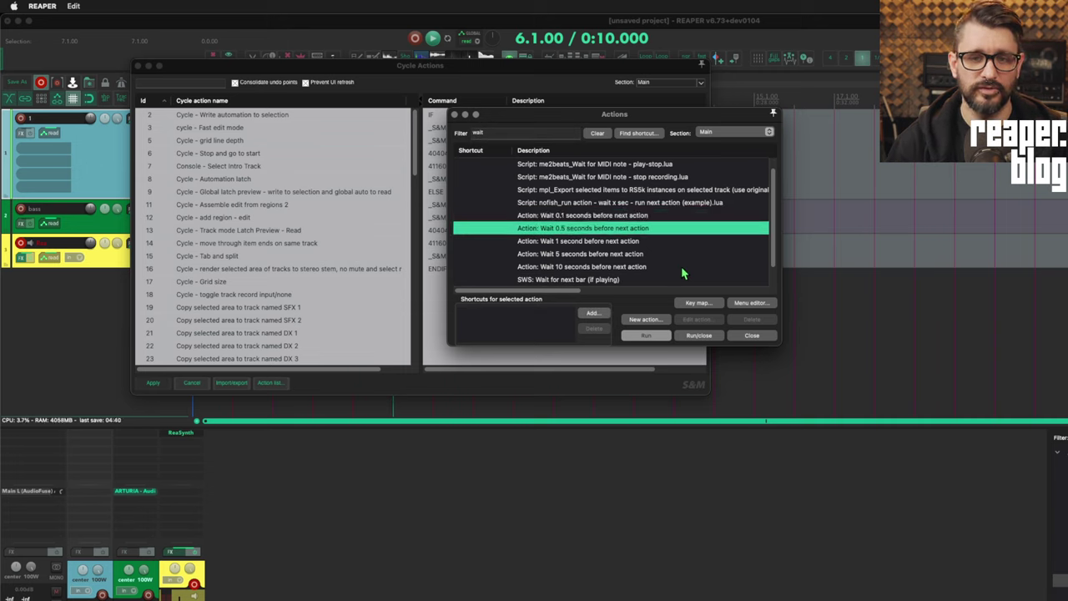
left_click(657, 241)
left_click(650, 254)
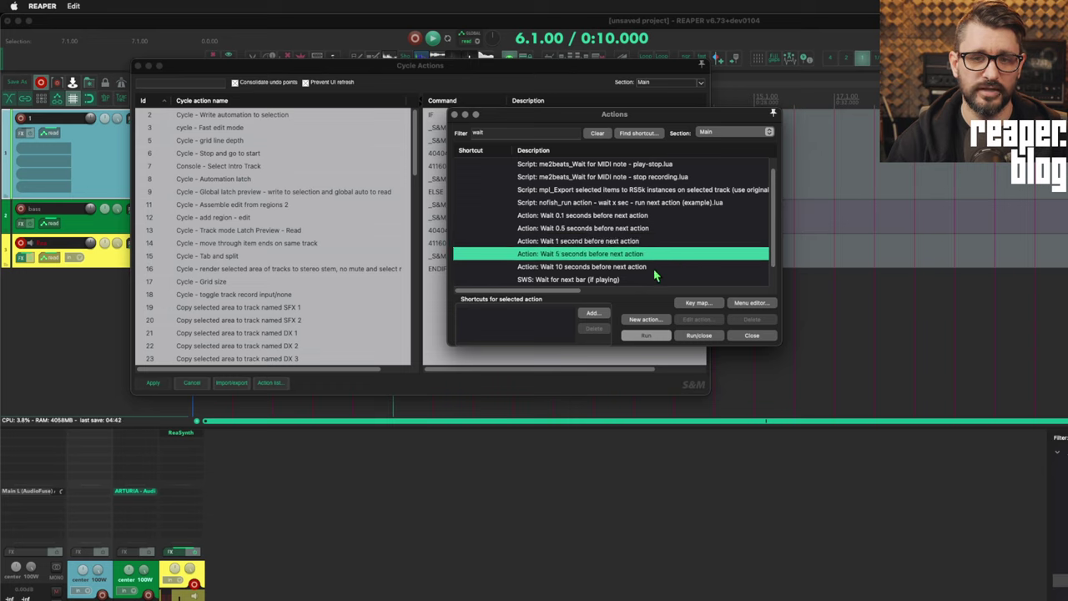
left_click(661, 269)
left_click(659, 217, "shift")
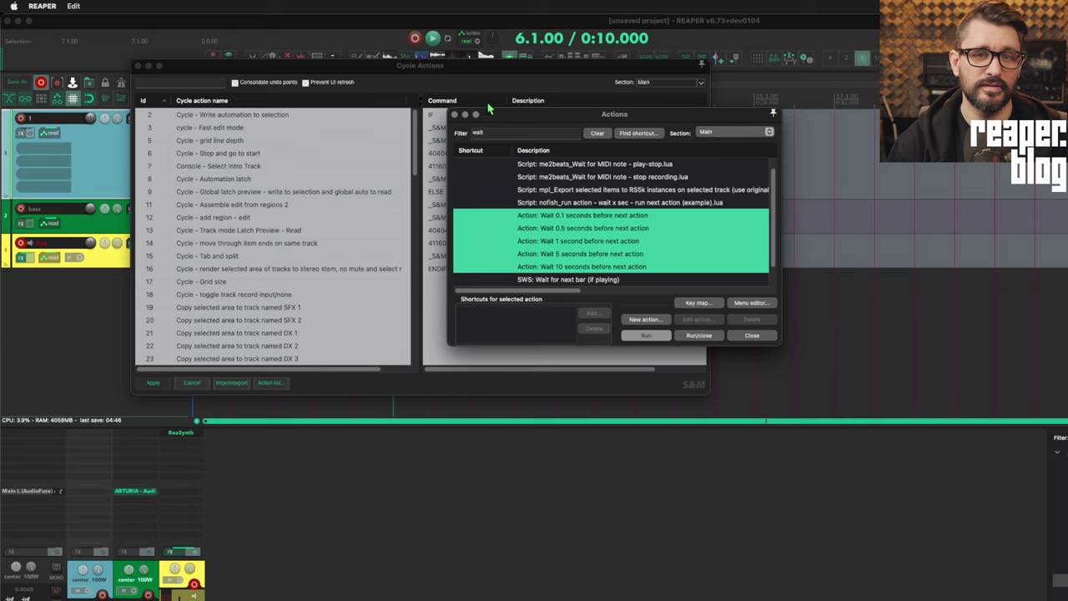
Select the SWS: Wait for next bar action.
left_click_drag(496, 118, 503, 122)
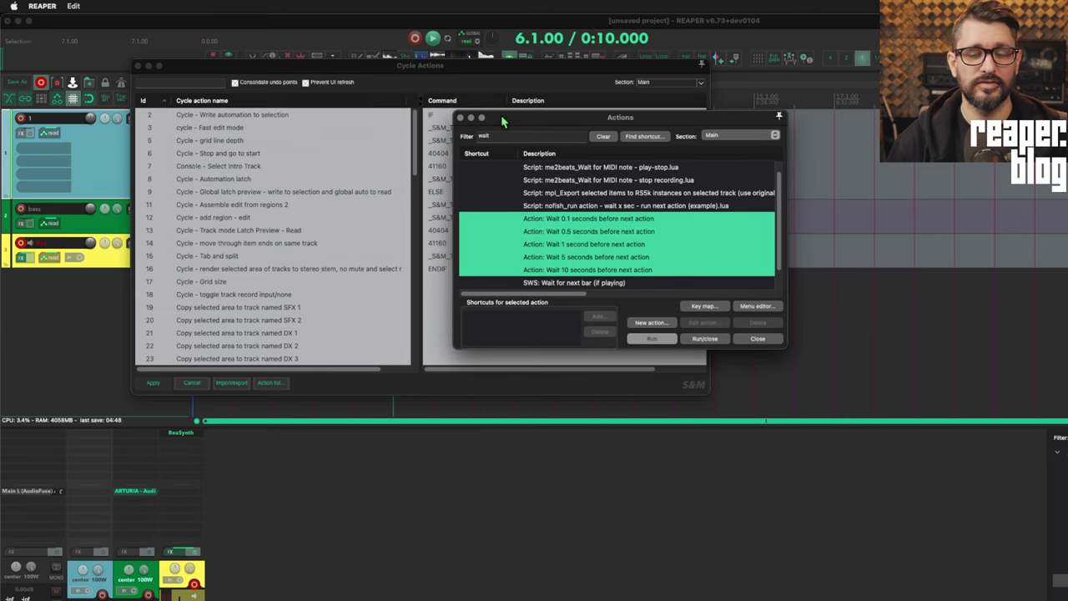
left_click(628, 280)
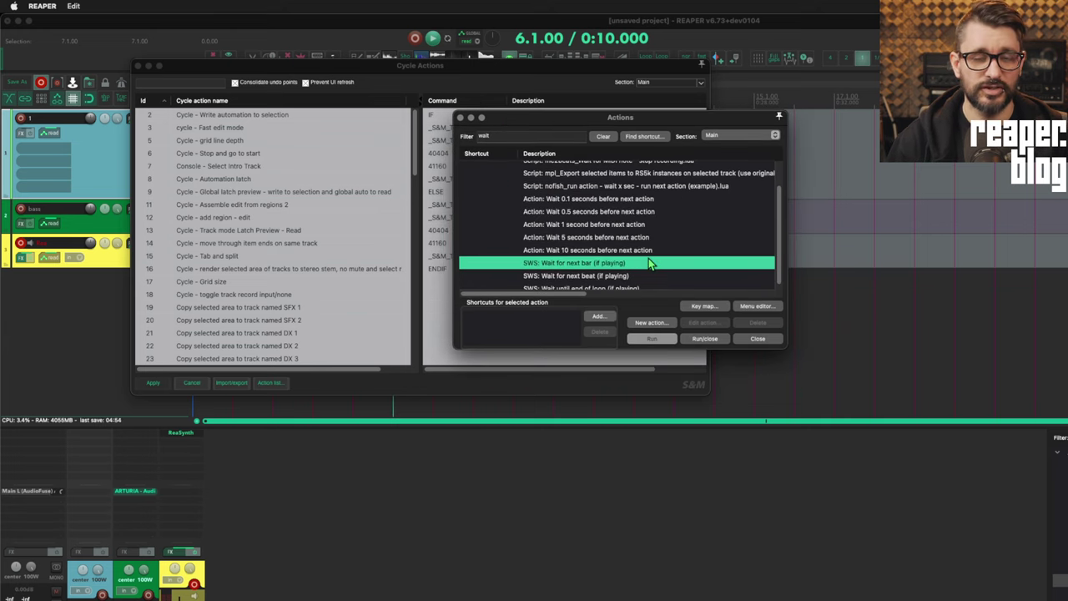
scroll(651, 264, "down", 1)
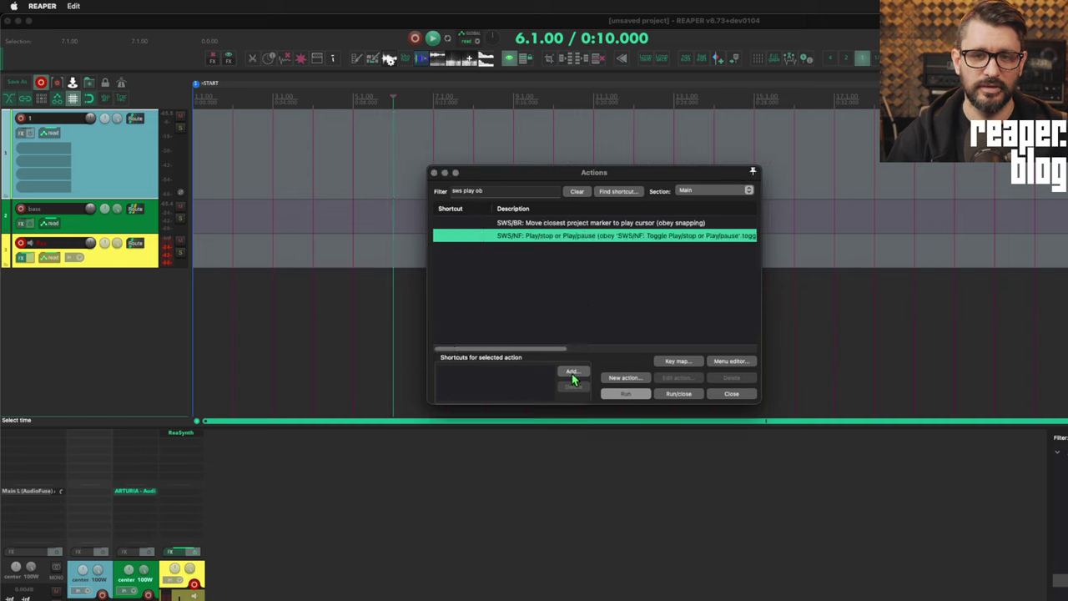
Assign Space to the SWS/NF Play/stop or Play/pause action, overriding Transport: Play/stop.
left_click(573, 370)
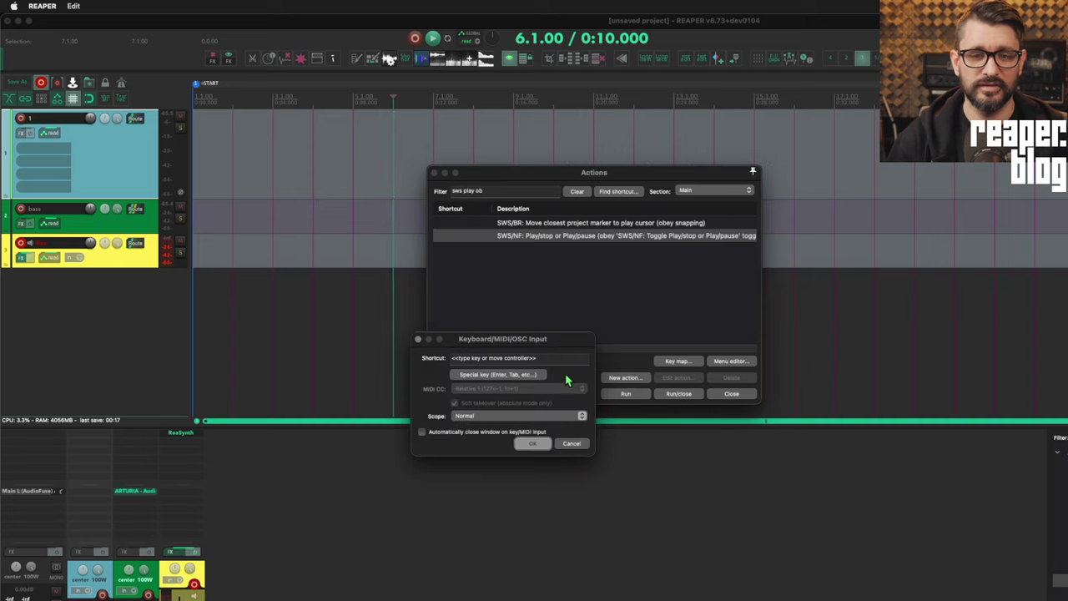
key("space")
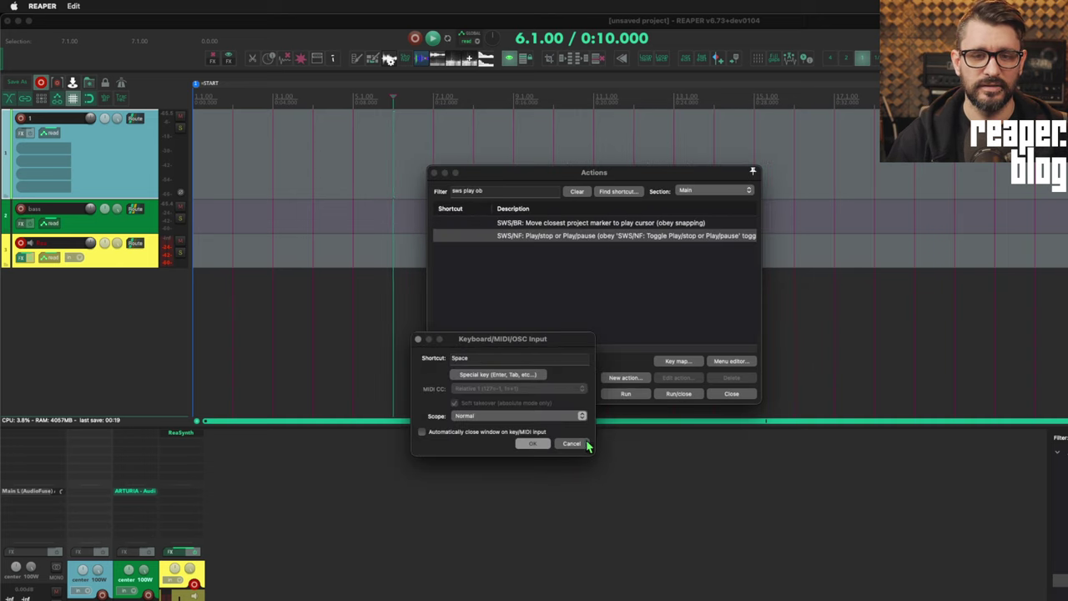
left_click(543, 444)
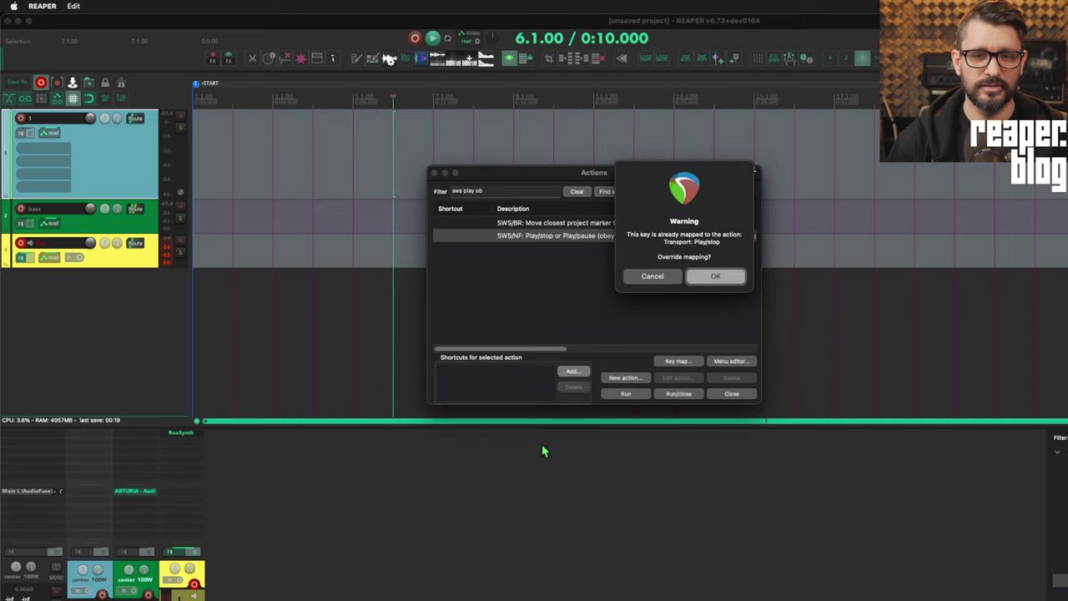
left_click(710, 276)
Test the new Space shortcut by playing and stopping from bar 5.
left_click(372, 144)
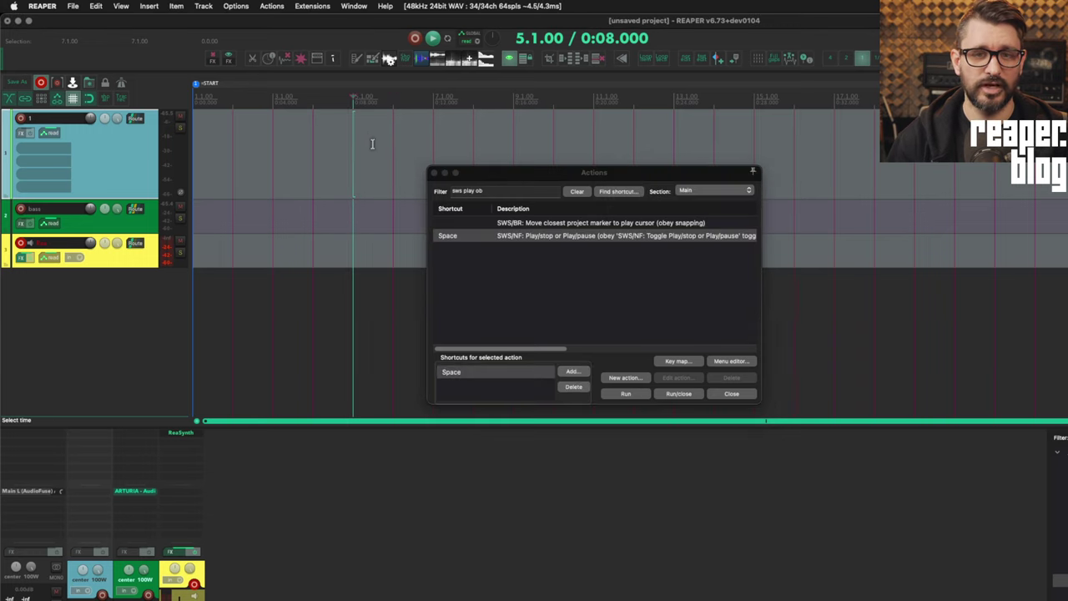
key("space")
key("space")
key("space")
key("space")
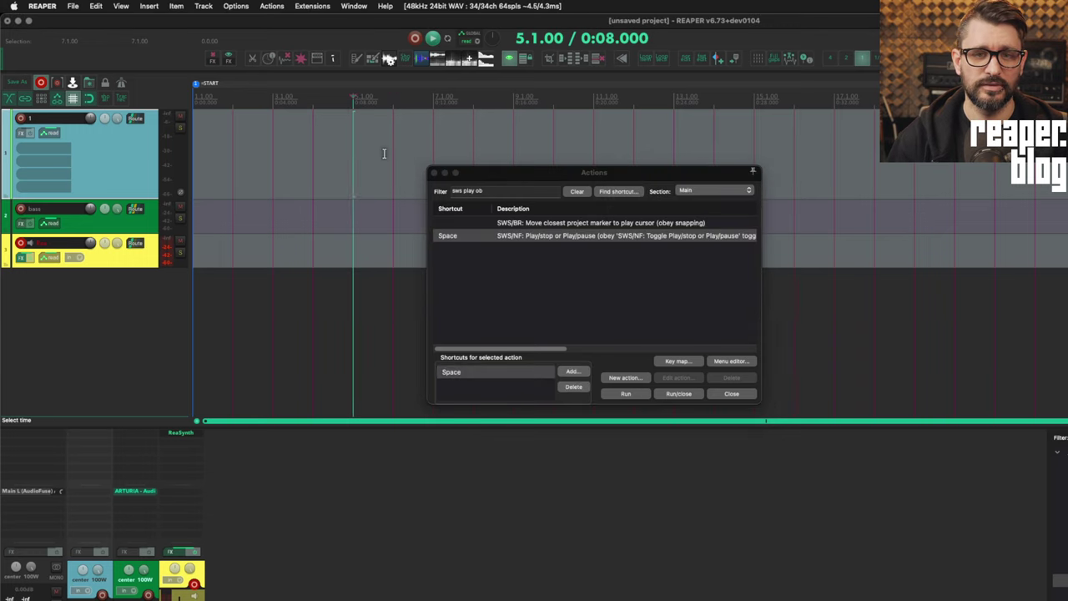
key("space")
key("space")
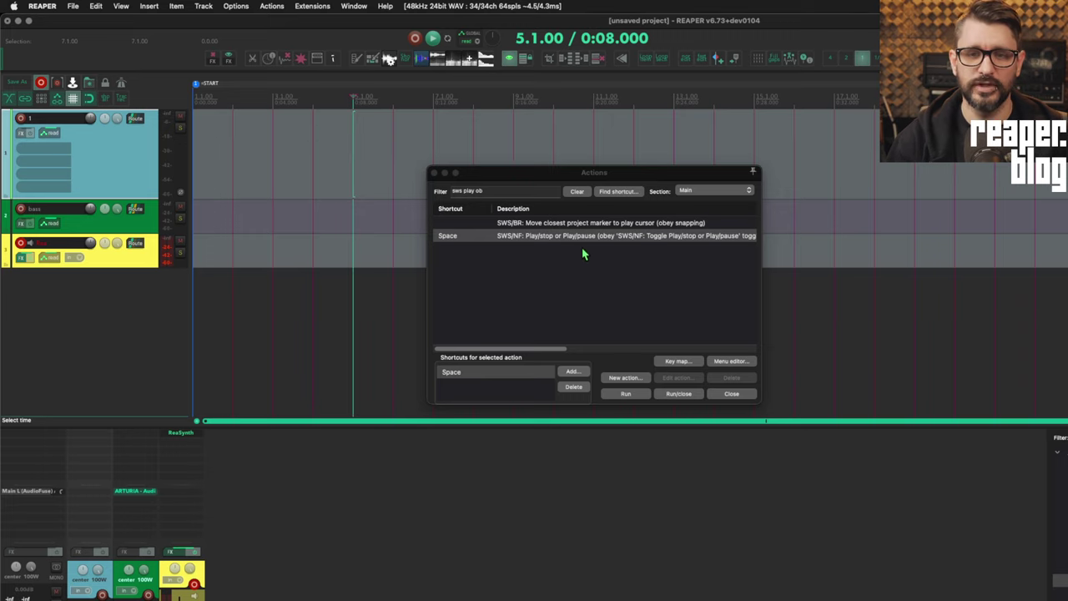
left_click(534, 193)
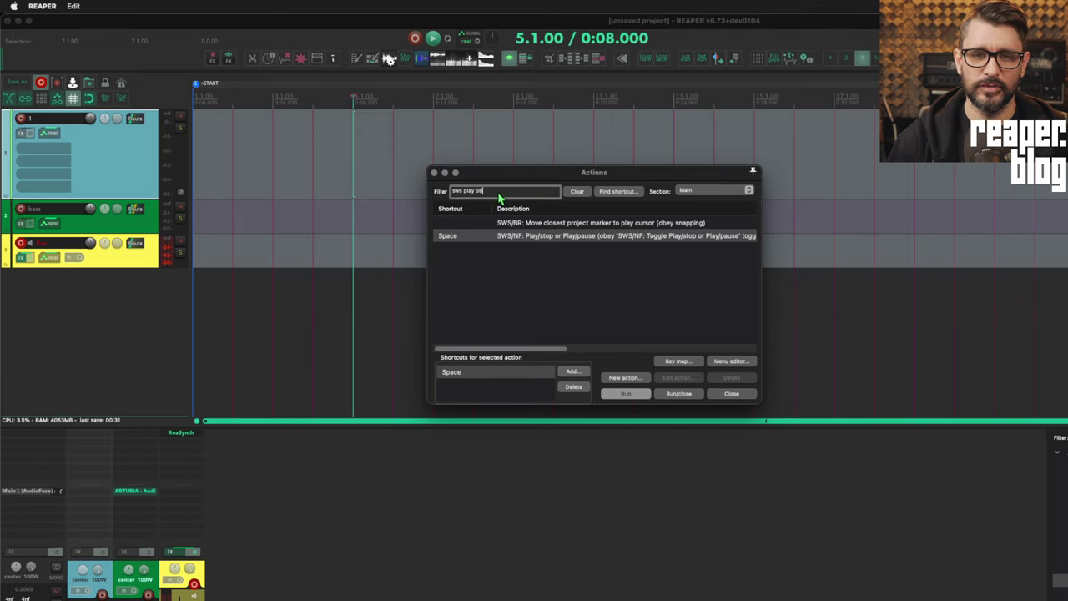
Run SWS/NF: Toggle Play/stop (off) or Play/pause (on), then play from bar 6.
key("BackSpace")
key("BackSpace")
type("toggle")
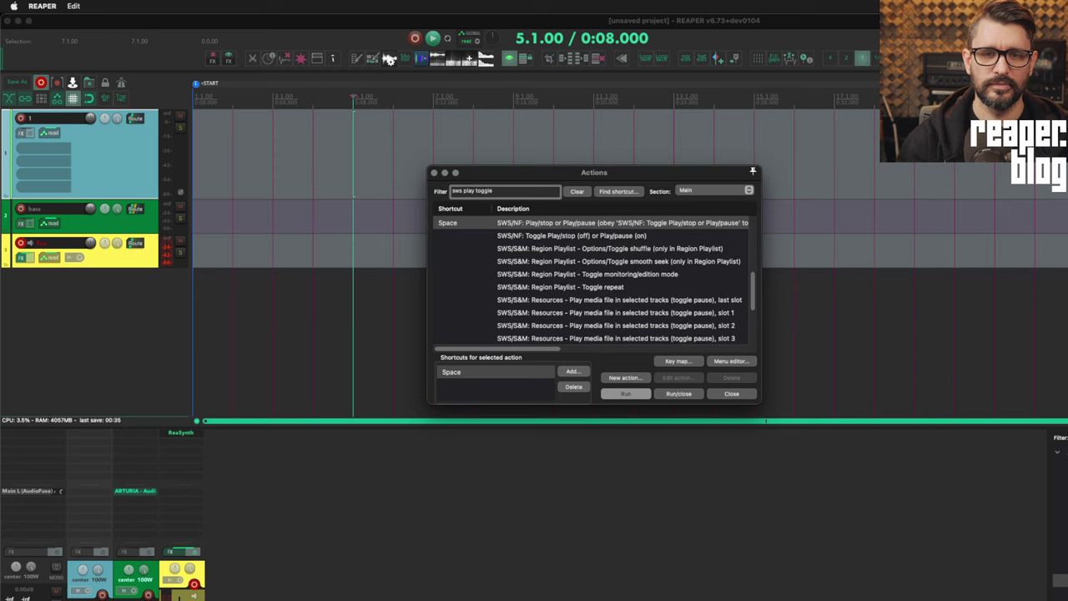
left_click(544, 237)
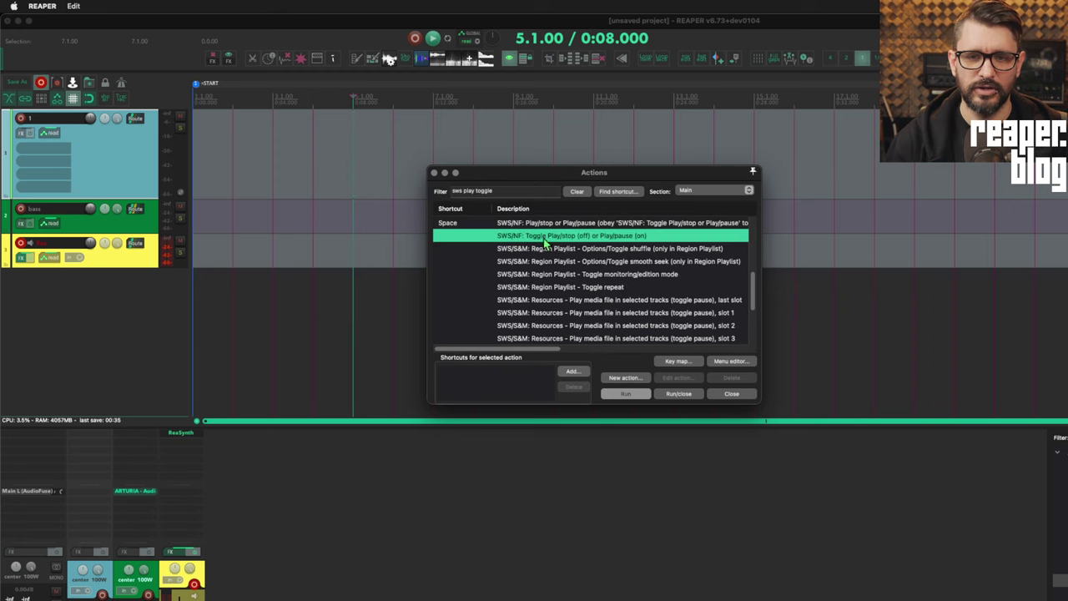
left_click(626, 394)
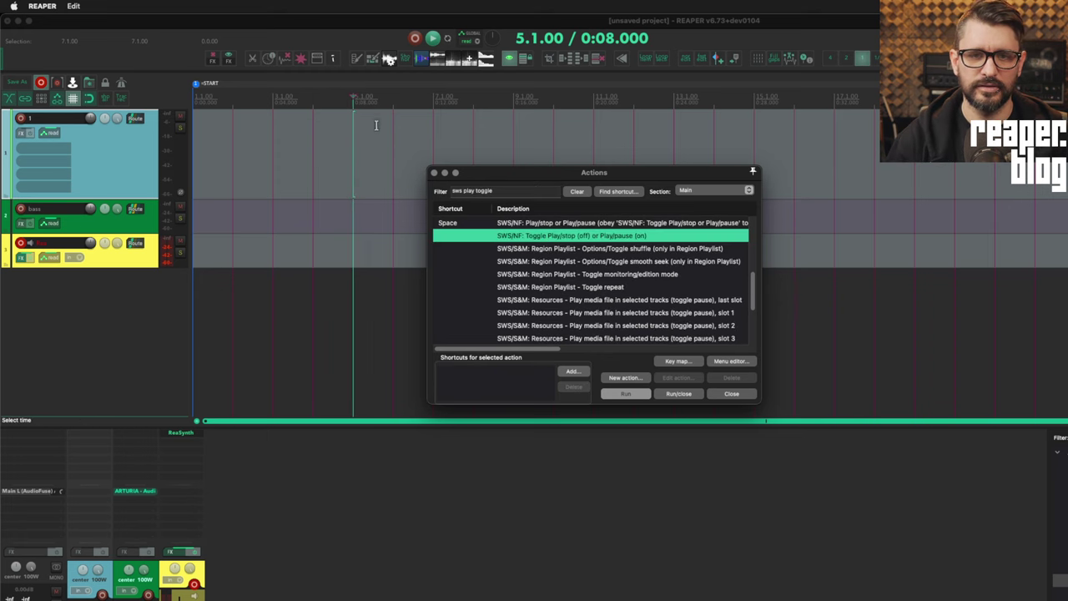
left_click(397, 178)
key("space")
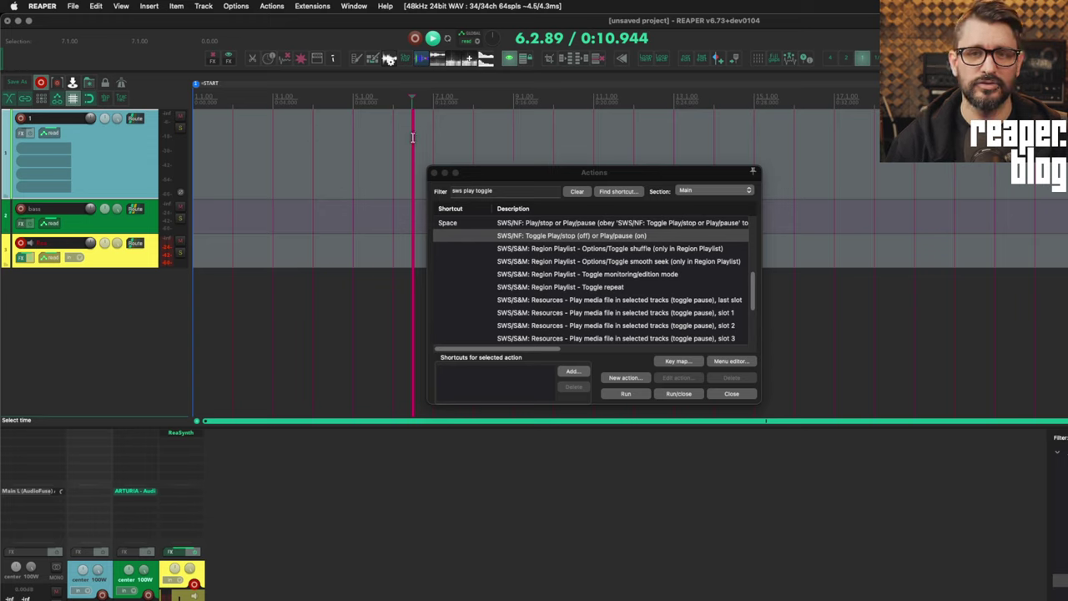
Switch REAPER to the Default theme.
left_click(236, 6)
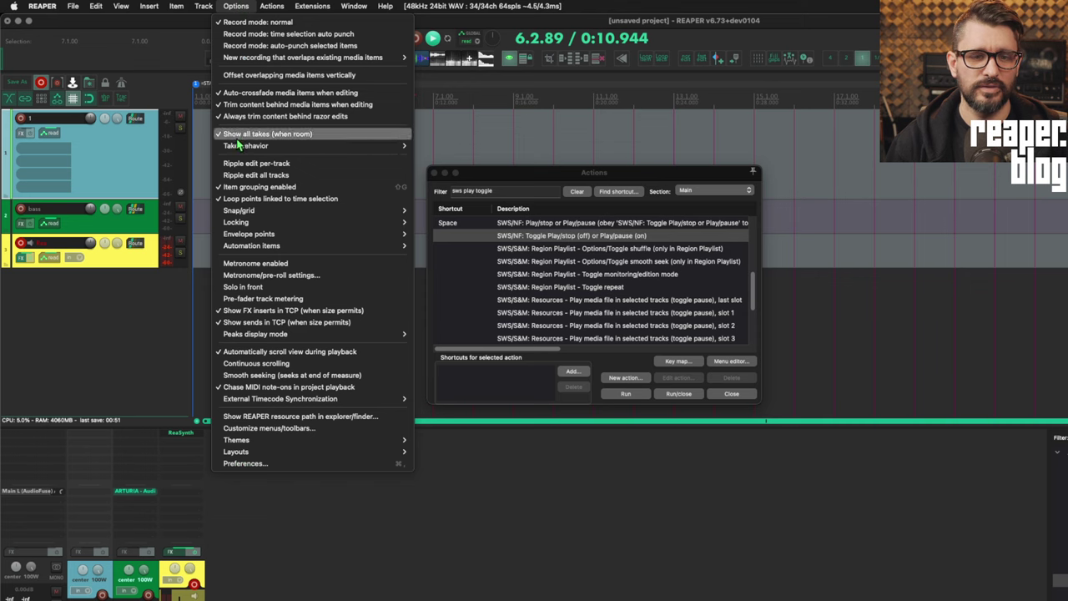
mouse_move(276, 440)
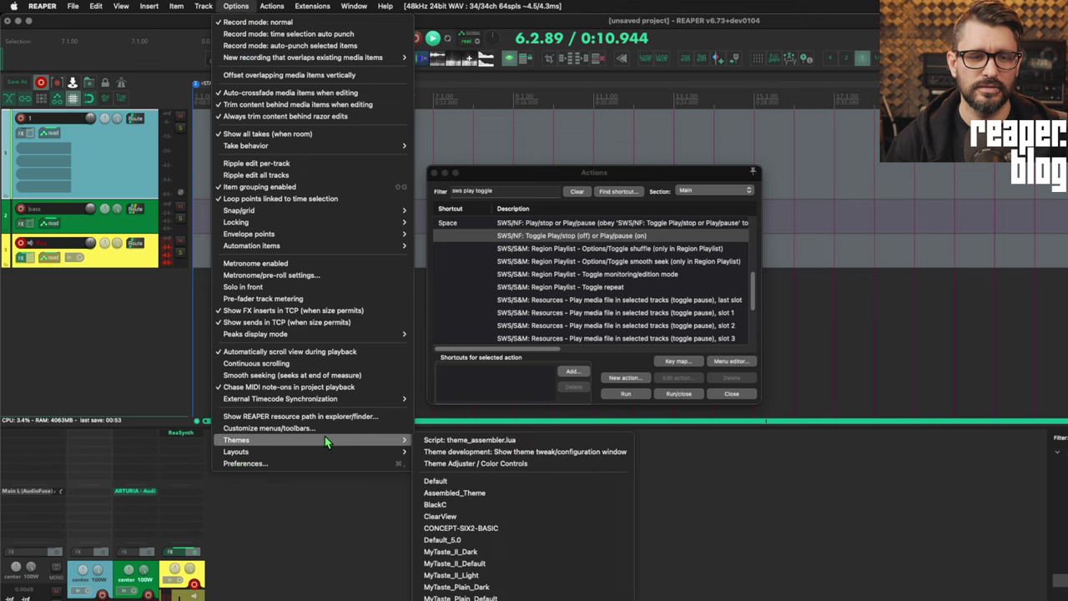
left_click(520, 481)
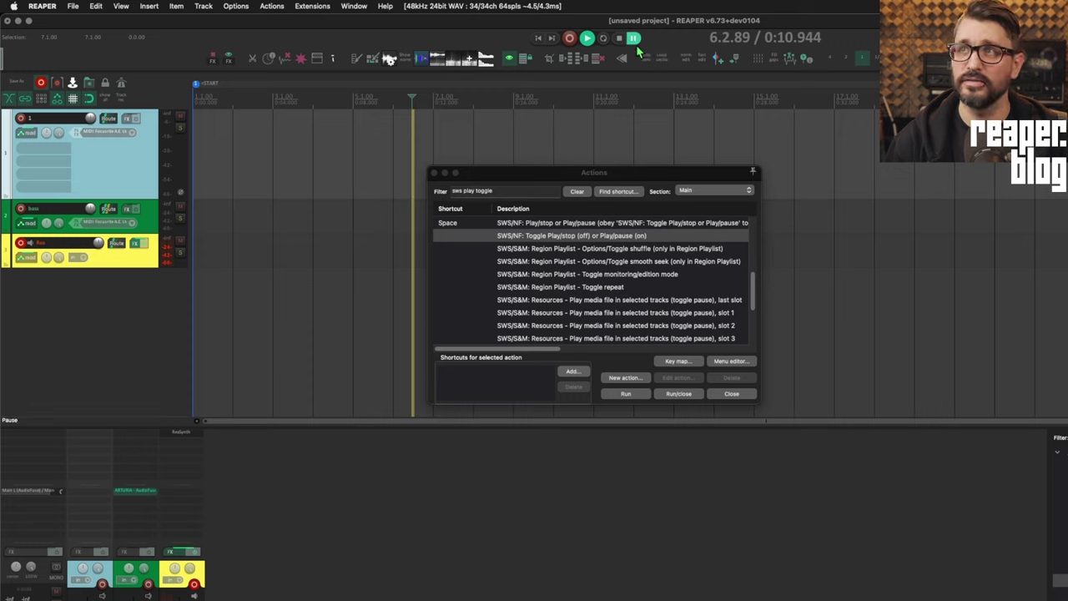
Test pause and resume with Space, rerun the toggle action, and play from bar 8.
key("space")
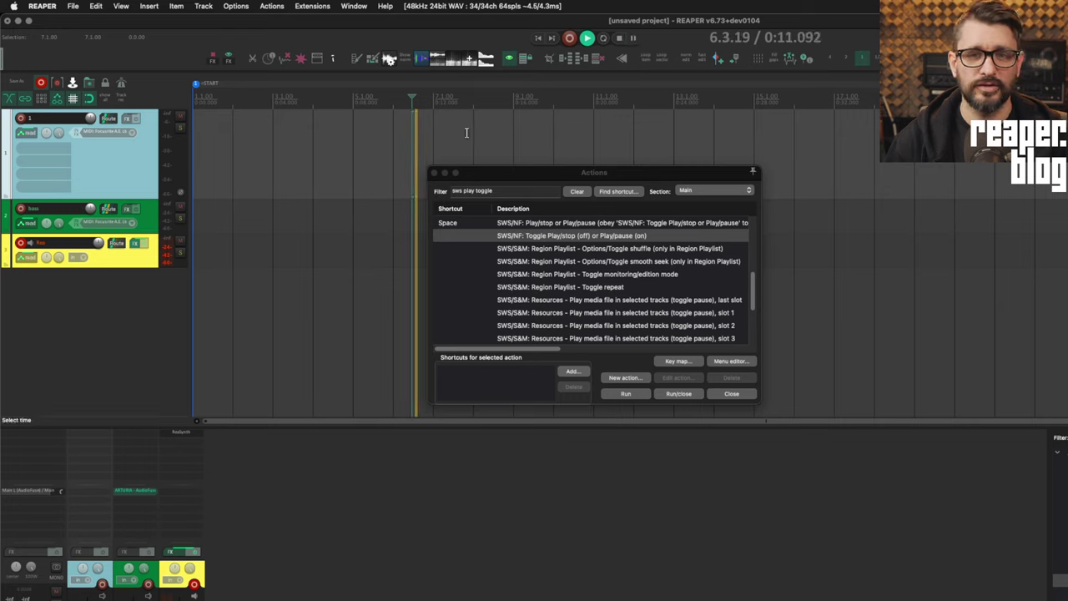
key("space")
key("space")
key("space")
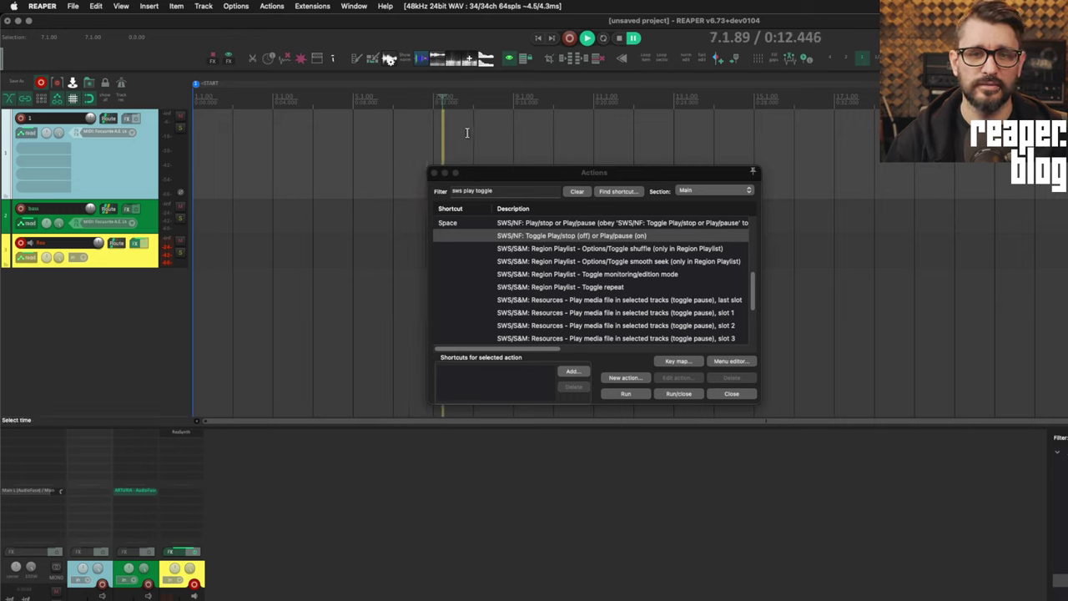
left_click(636, 396)
left_click(476, 127)
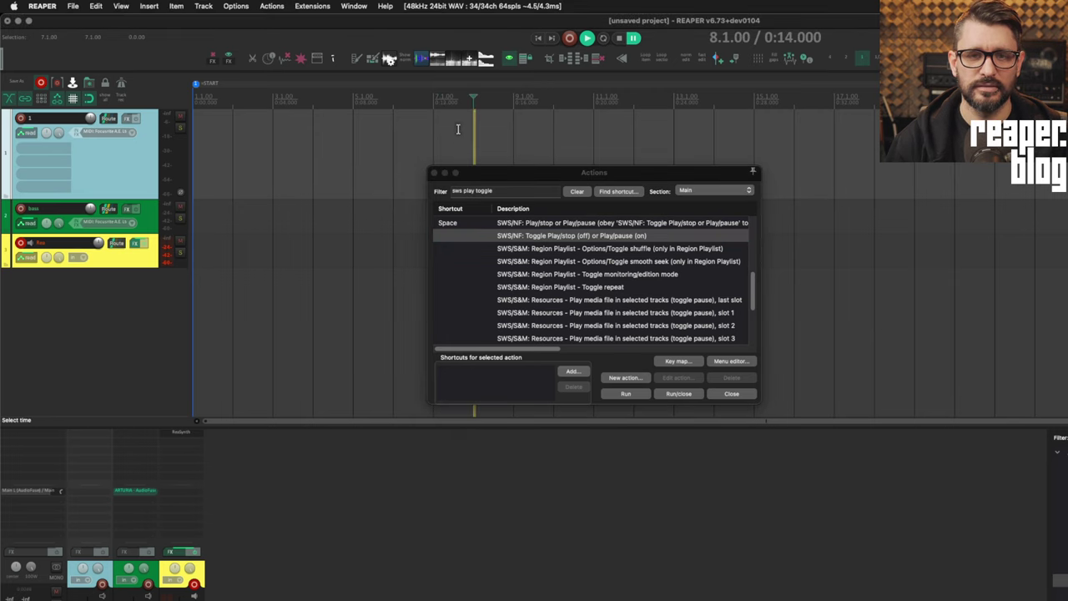
key("space")
key("space")
key("space")
key("space")
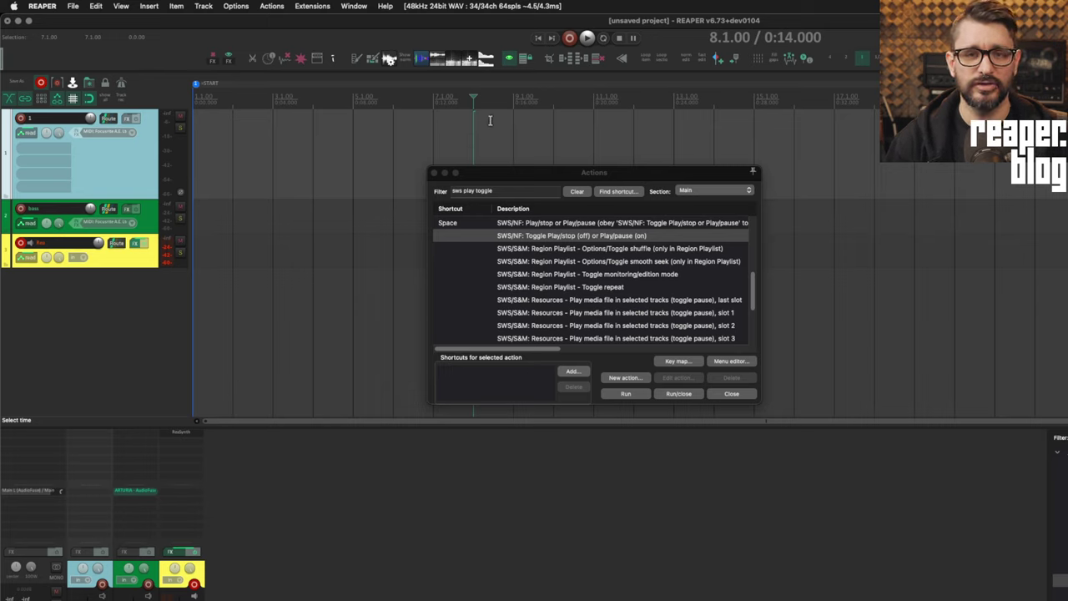
key("space")
key("space")
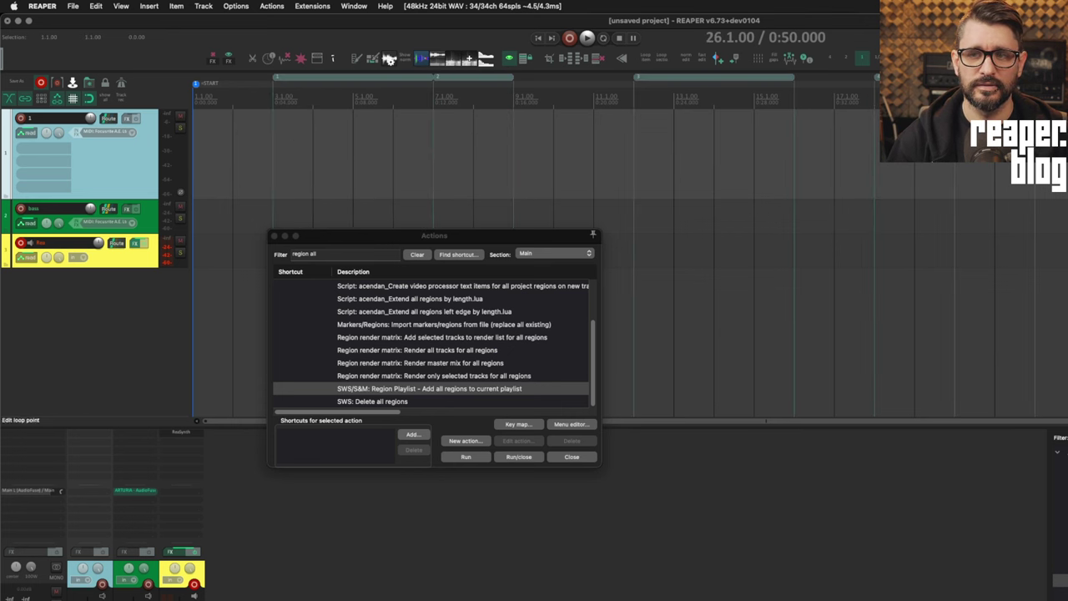
Run 'Region Playlist - Add all regions to current playlist' and dismiss the no-playlist error.
left_click(409, 401)
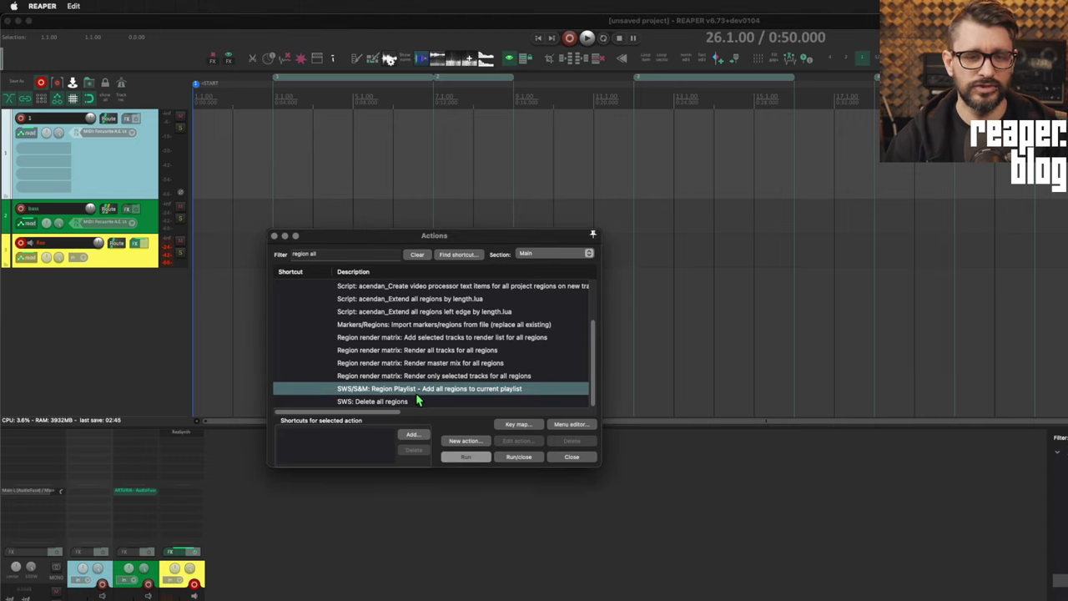
left_click(478, 464)
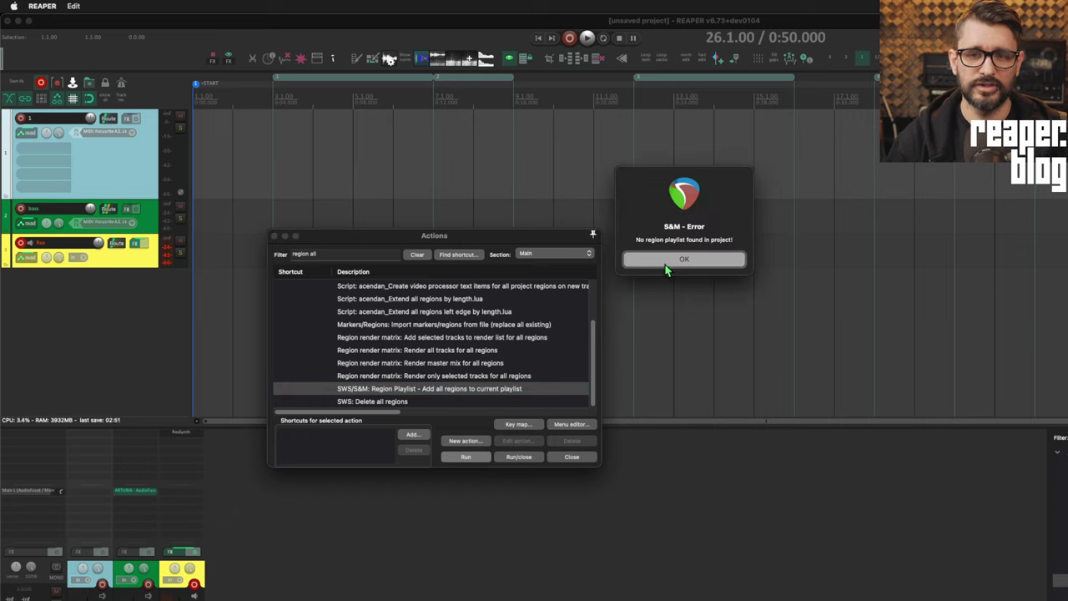
left_click(666, 265)
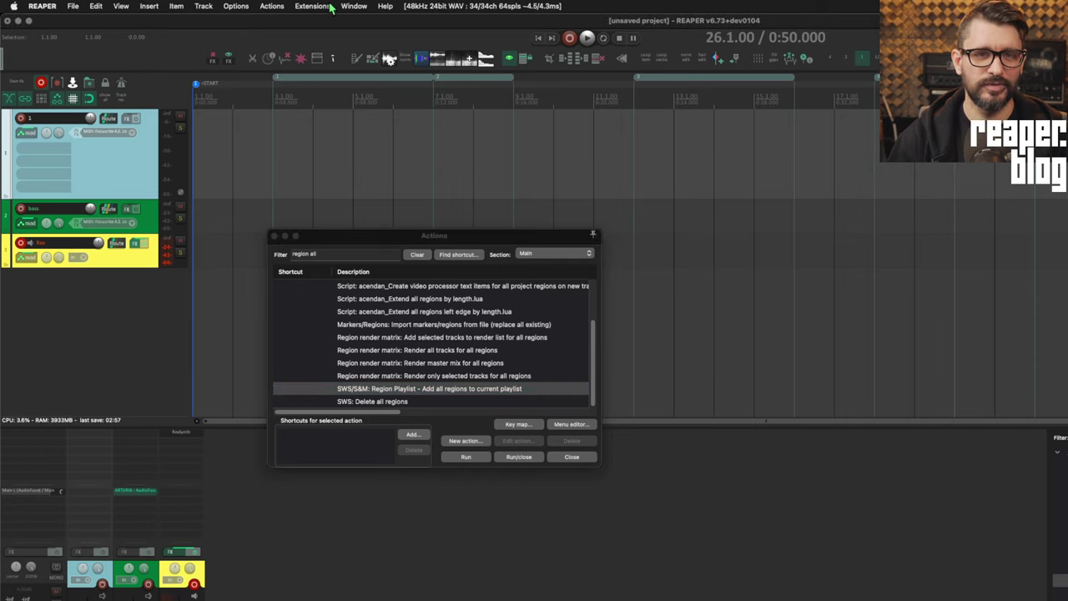
left_click(328, 5)
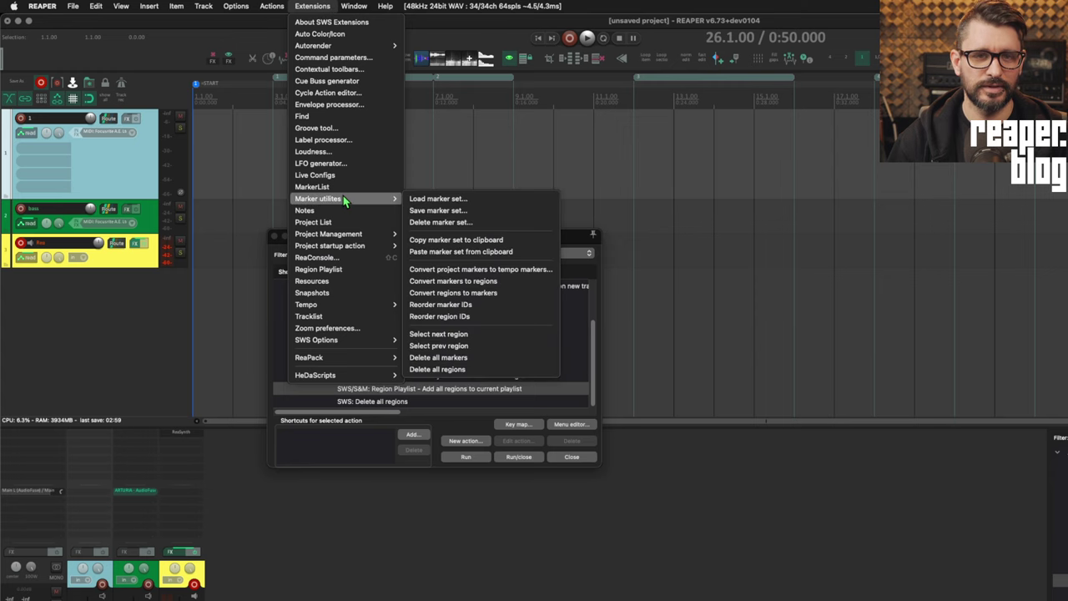
Open the Region Playlist window and create a new playlist named '1 - Untitled'.
left_click(318, 269)
right_click(461, 153)
mouse_move(474, 159)
left_click(614, 157)
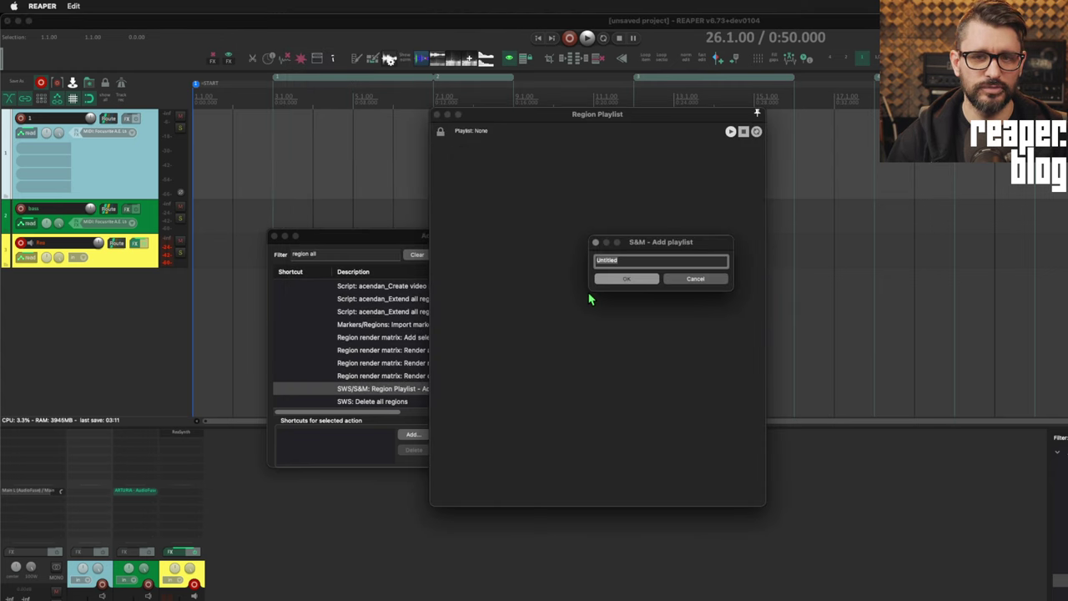
left_click(626, 279)
left_click_drag(597, 114, 731, 147)
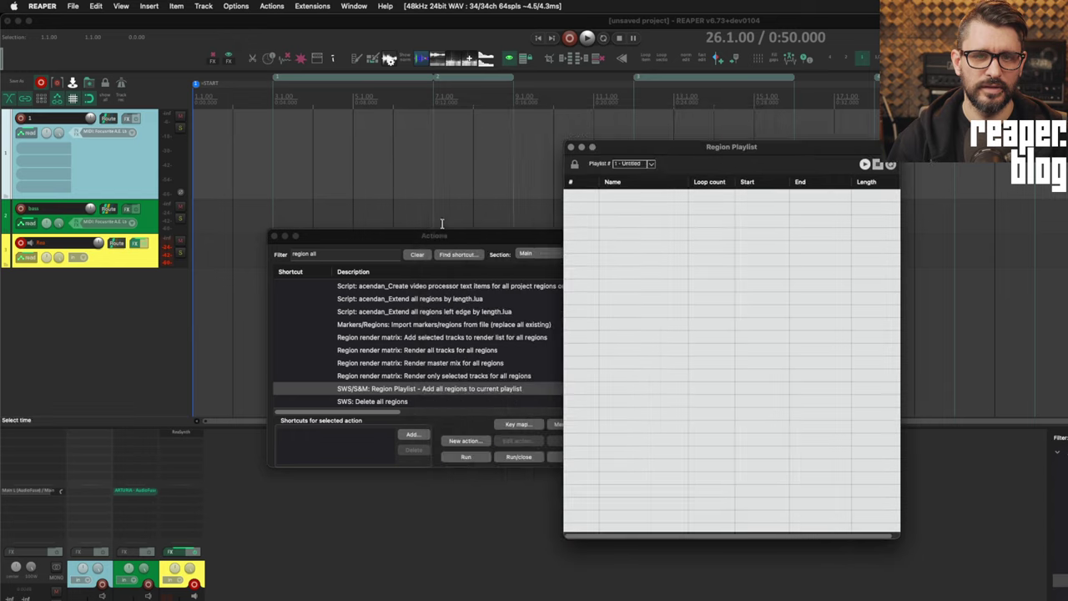
left_click_drag(351, 236, 311, 179)
Fill the new playlist with all five project regions using the add-all-regions action.
left_click(426, 397)
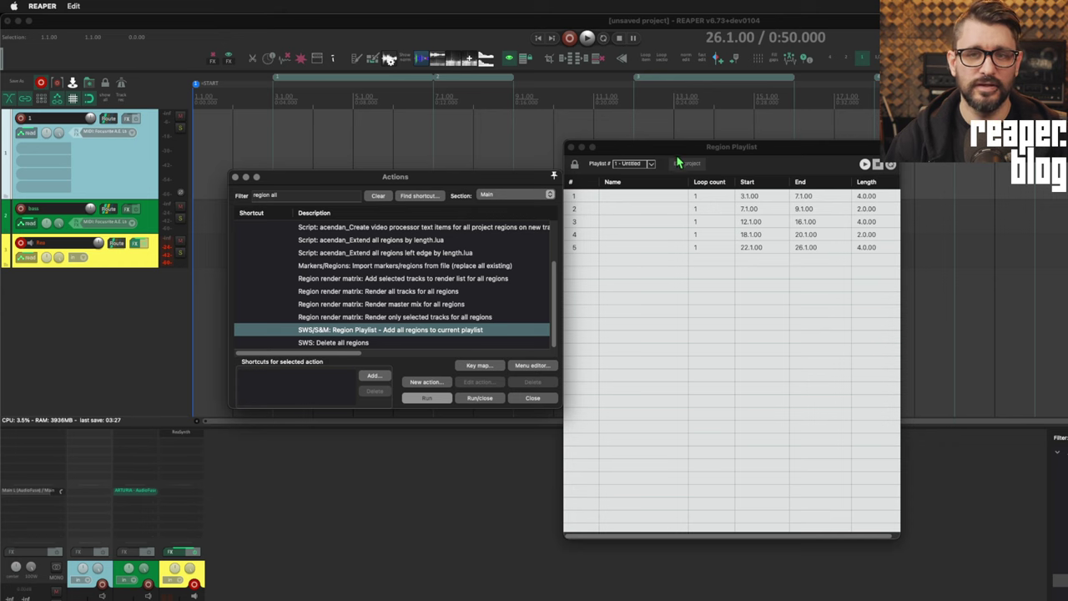
left_click_drag(678, 162, 656, 172)
right_click(589, 267)
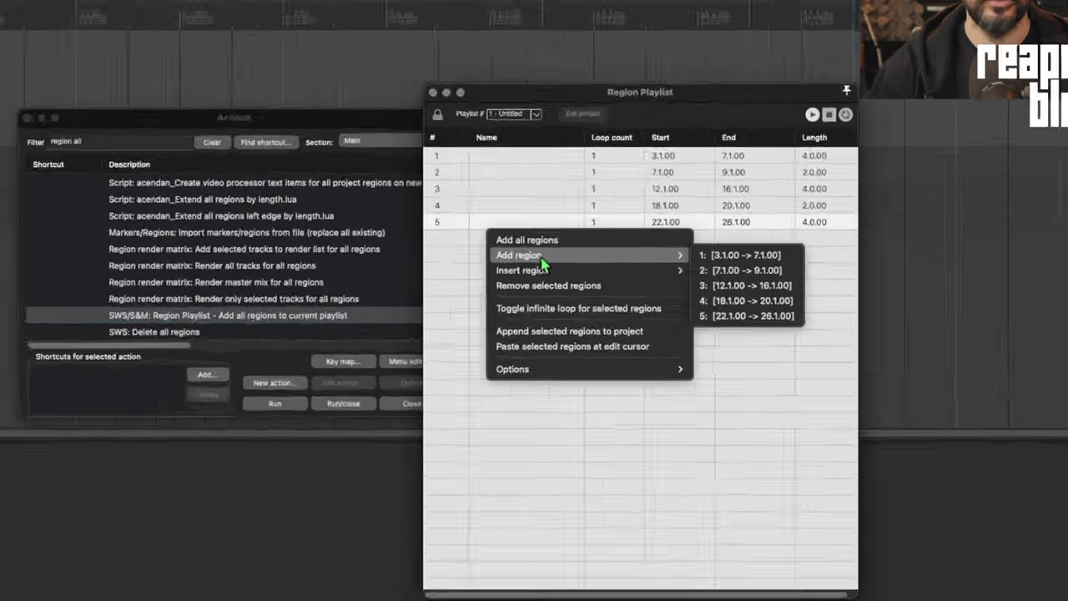
mouse_move(637, 294)
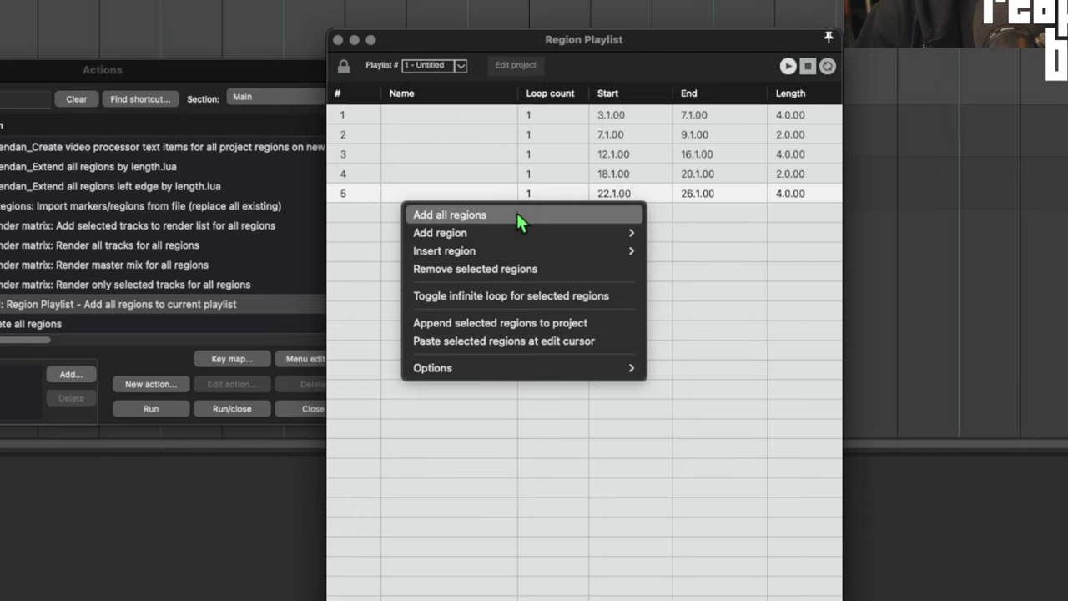
left_click(258, 306)
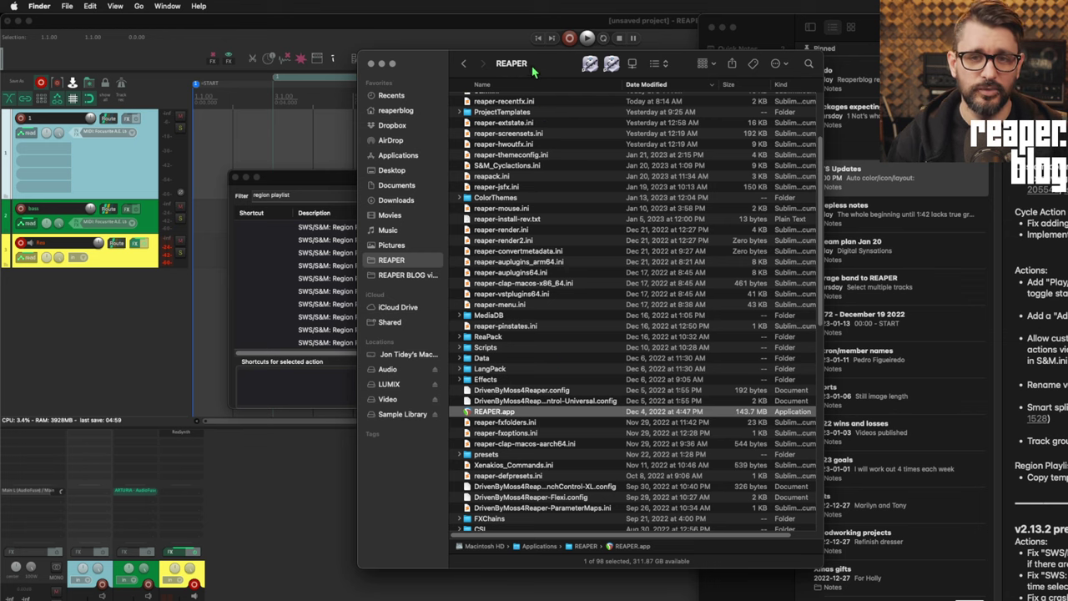
Return to Finder's REAPER resource folder and bring up the file options for S&M.ini.
left_click_drag(535, 69, 521, 71)
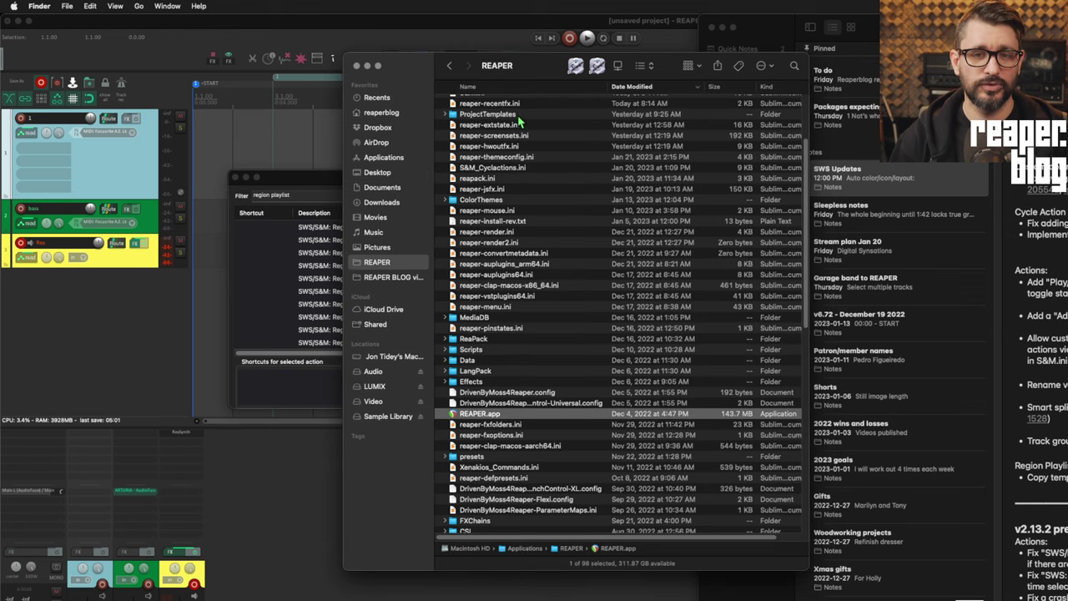
left_click(307, 38)
left_click(235, 5)
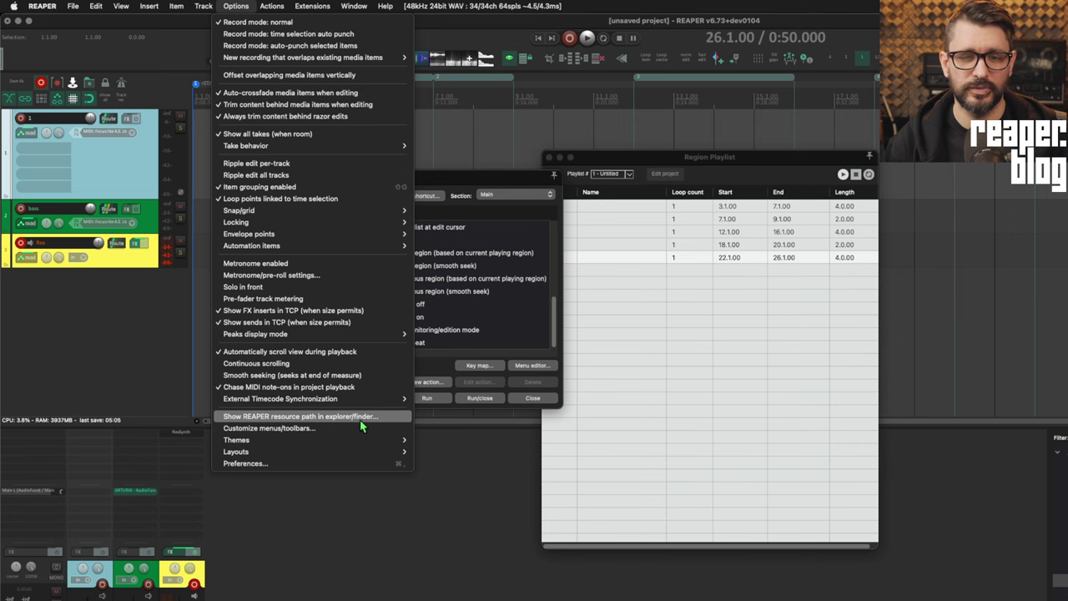
key("super+Tab")
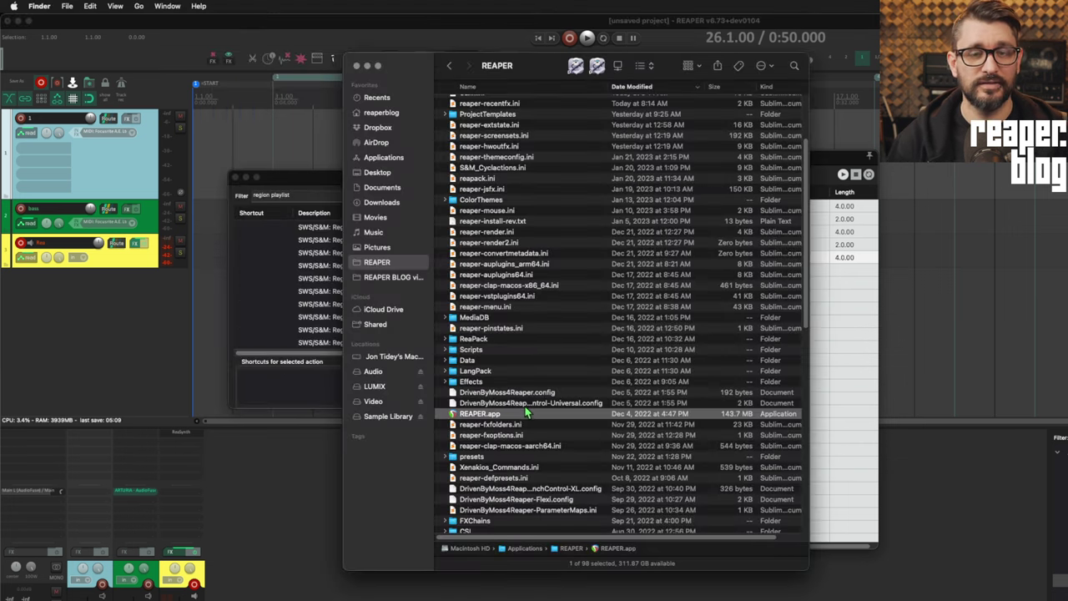
scroll(535, 342, "up", 3)
right_click(504, 200)
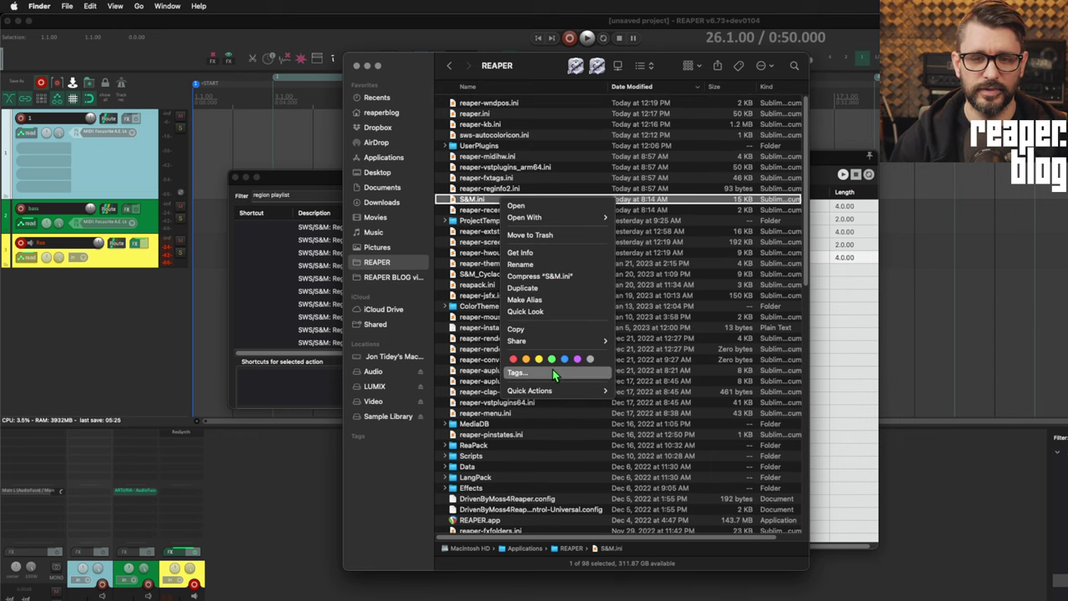
Open S&M.ini in Sublime Text and select lines 177–180, SWS_RESTLOOP through SWS_SAVETIME, set to 5.
mouse_move(556, 217)
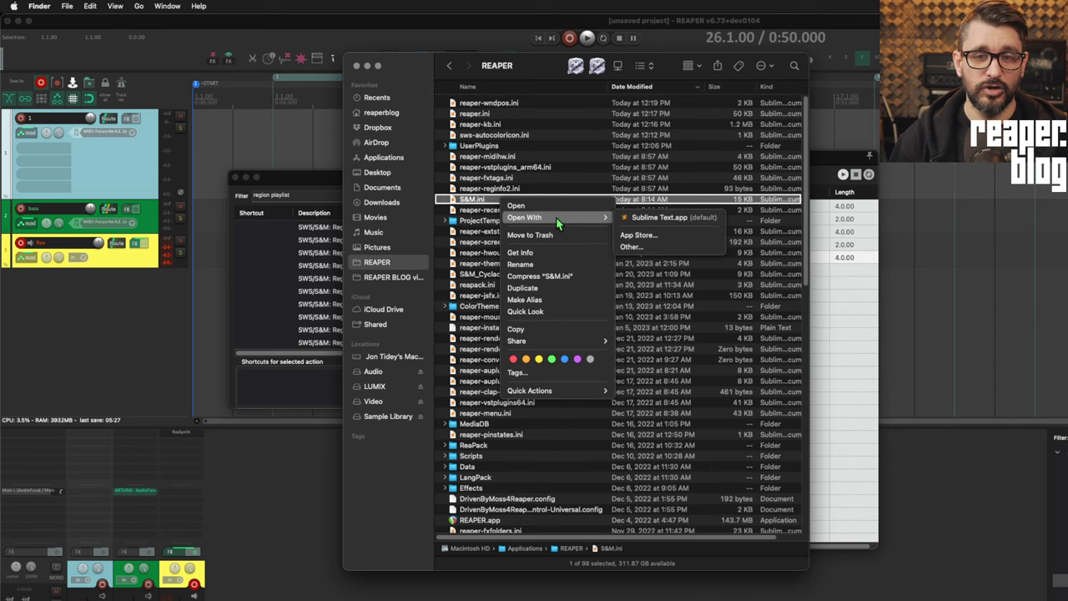
left_click(655, 215)
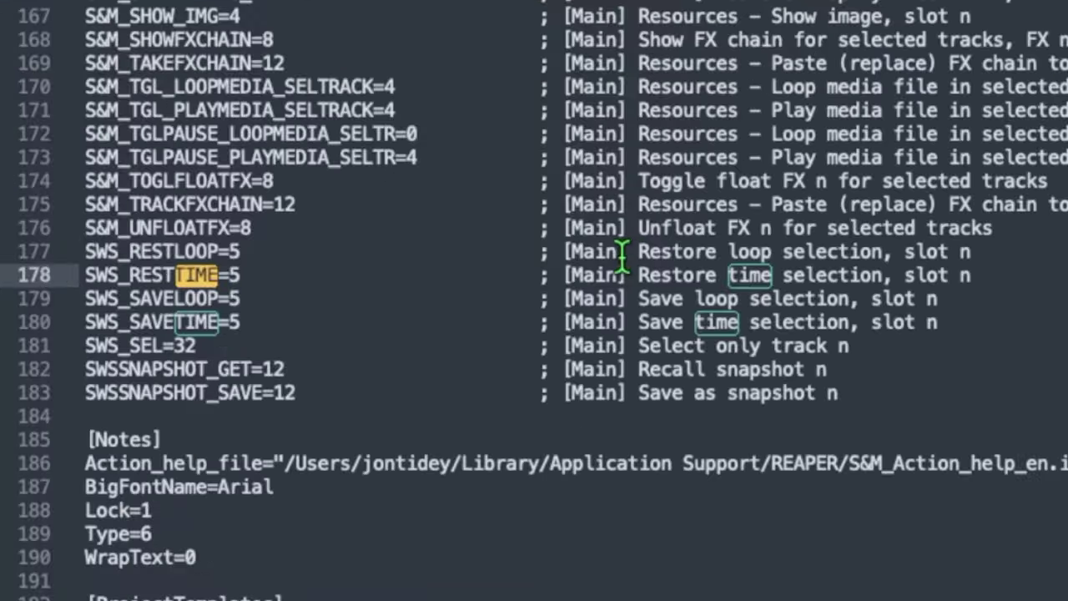
left_click_drag(546, 307, 663, 327)
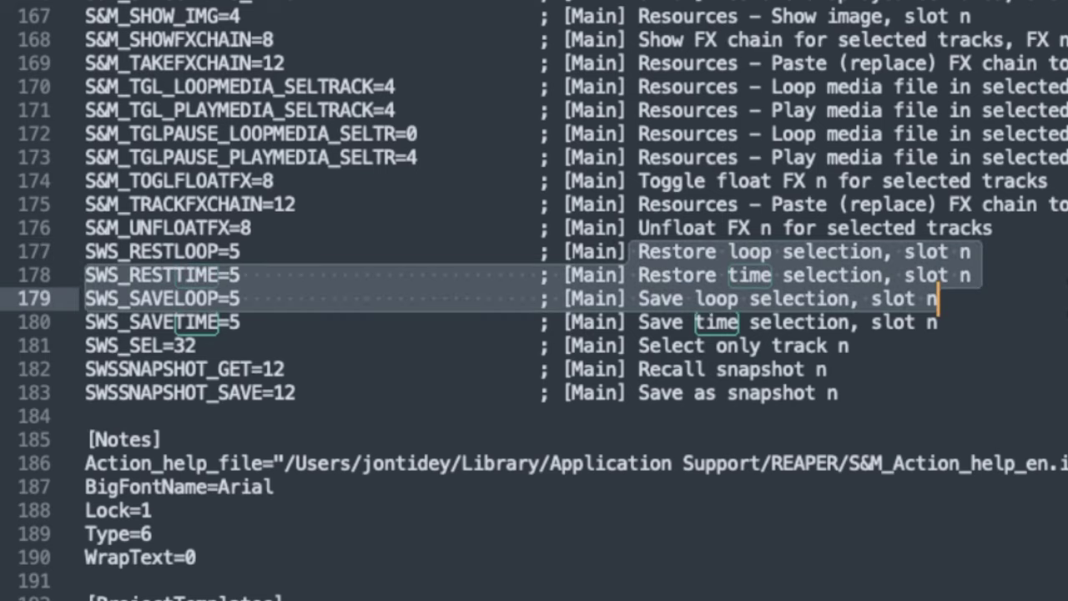
key("shift+Down")
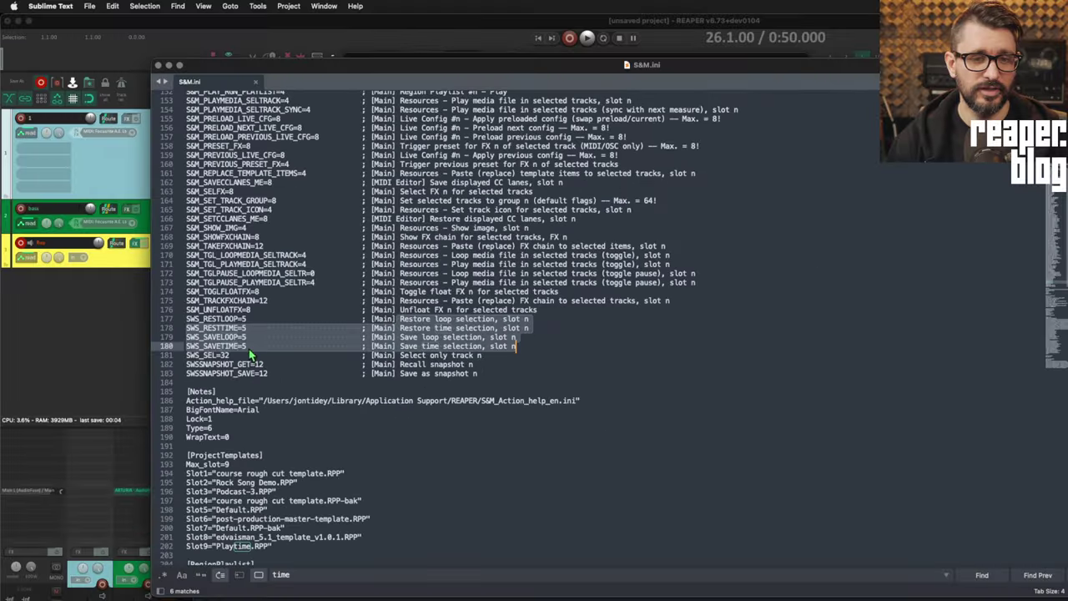
Back in REAPER, filter the Actions list for 'sws save time'.
left_click(72, 321)
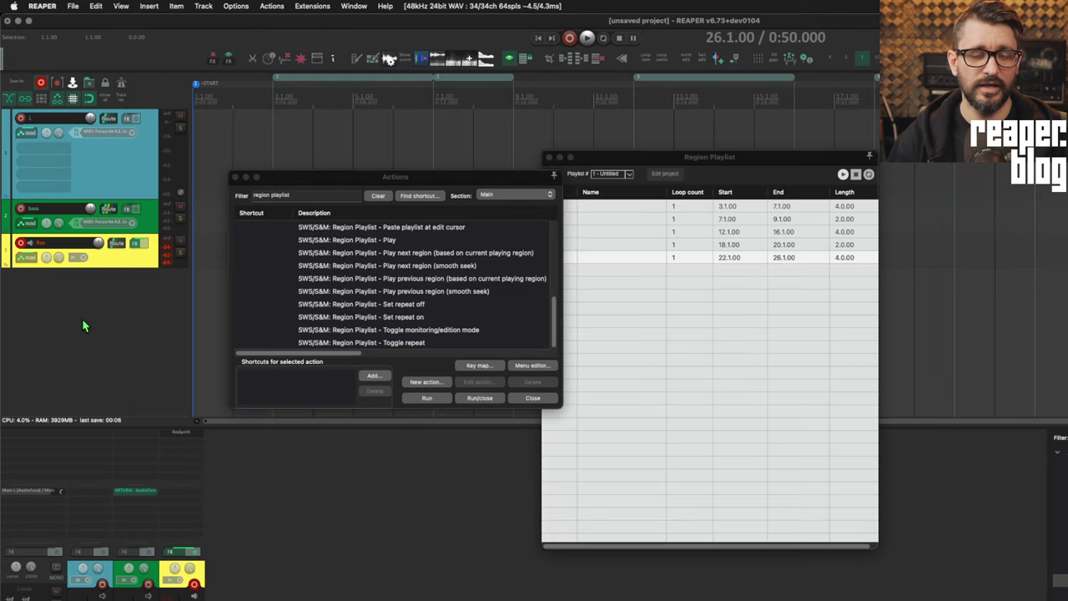
left_click(338, 198)
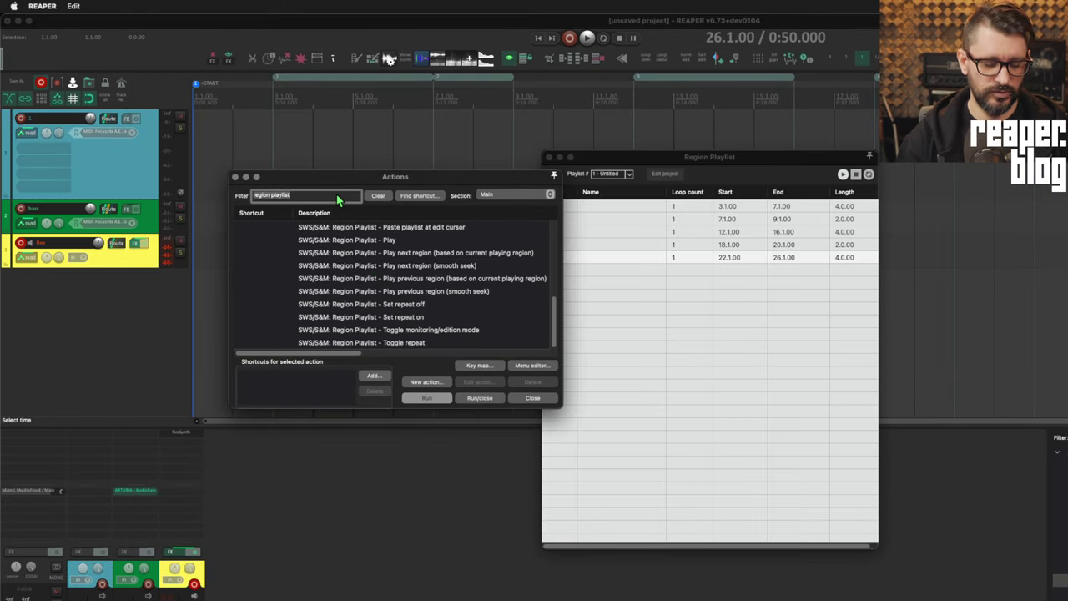
type("sws save time")
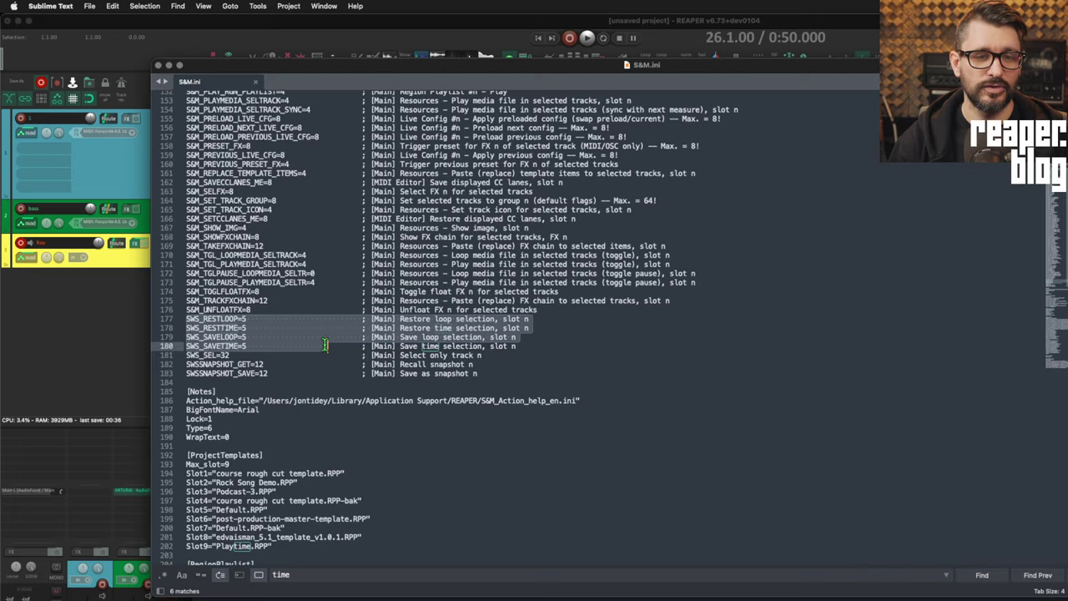
left_click_drag(326, 346, 621, 348)
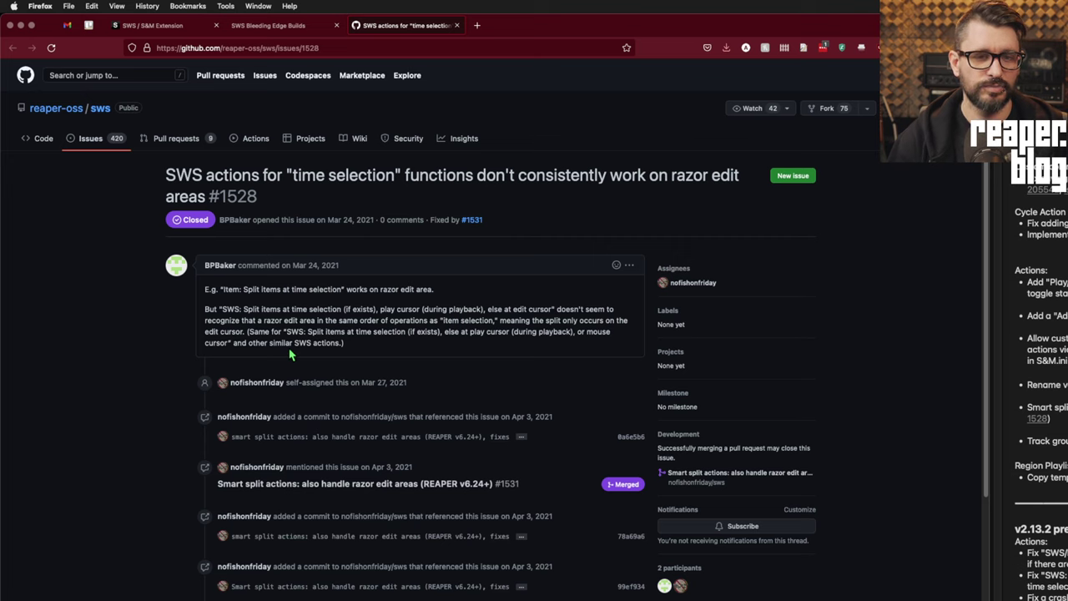
Leave the GitHub issue #1528 page in Firefox for the next application.
key("super+Tab")
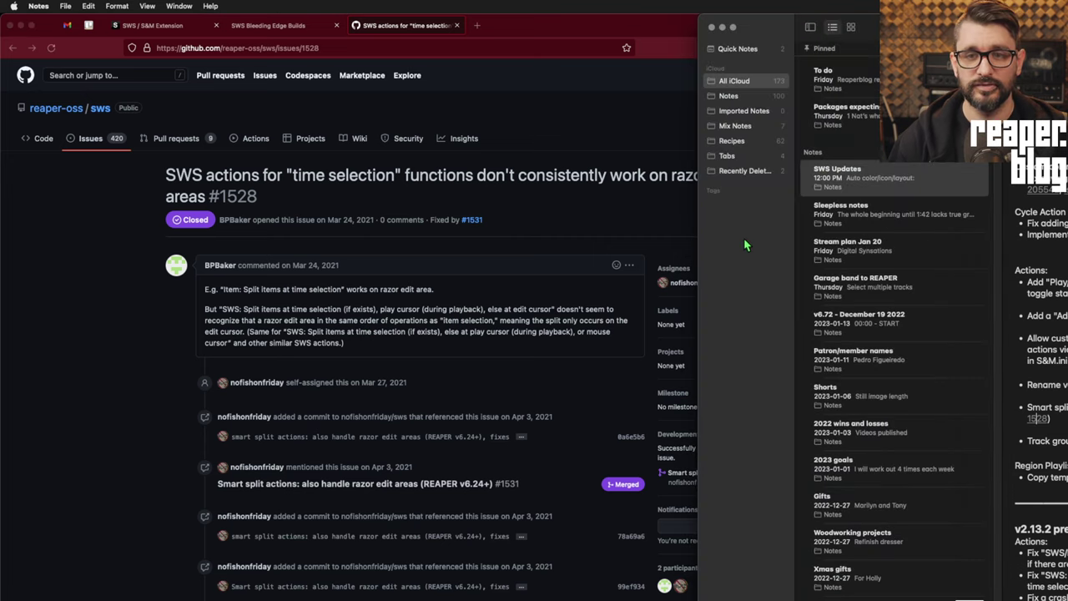
Filter REAPER's Actions list by 'sws split if' and select the play-cursor split action.
key("super+Tab")
key("super+Tab")
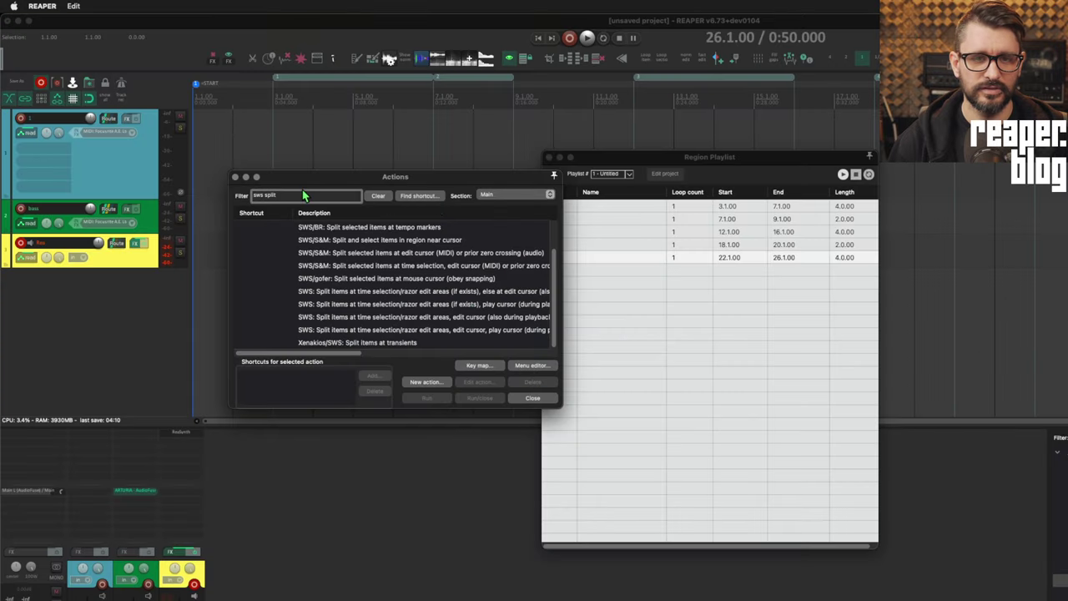
type("if")
left_click_drag(357, 359, 403, 357)
left_click(497, 245)
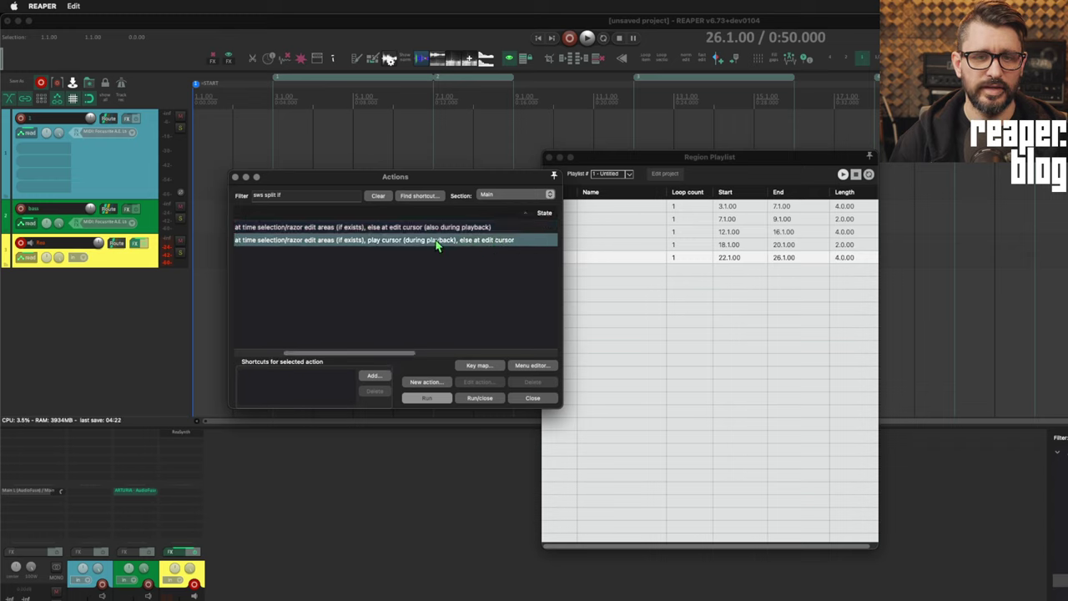
scroll(377, 359, "left", 5)
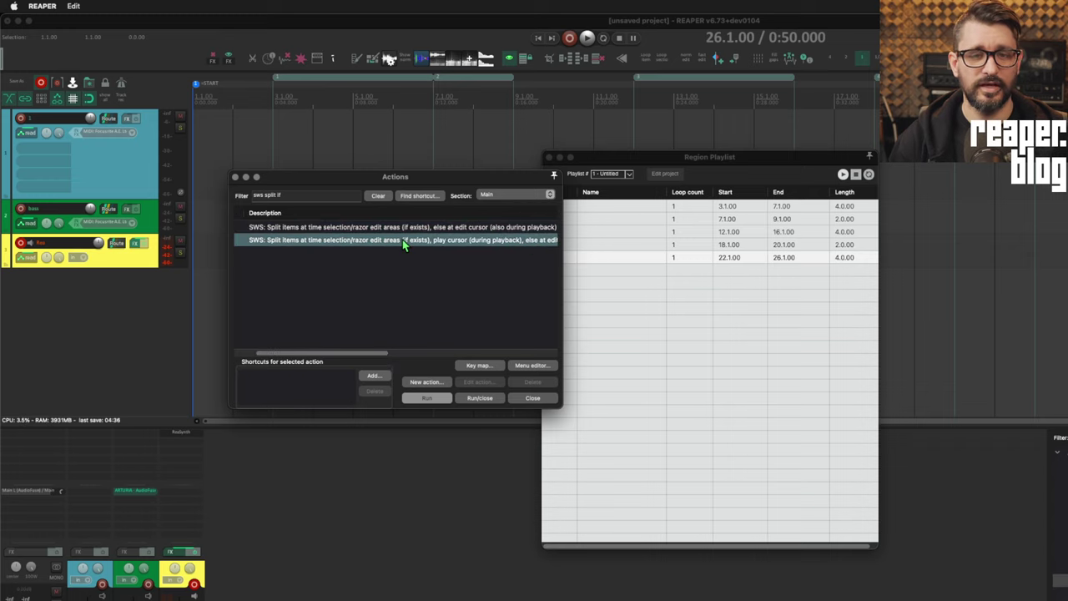